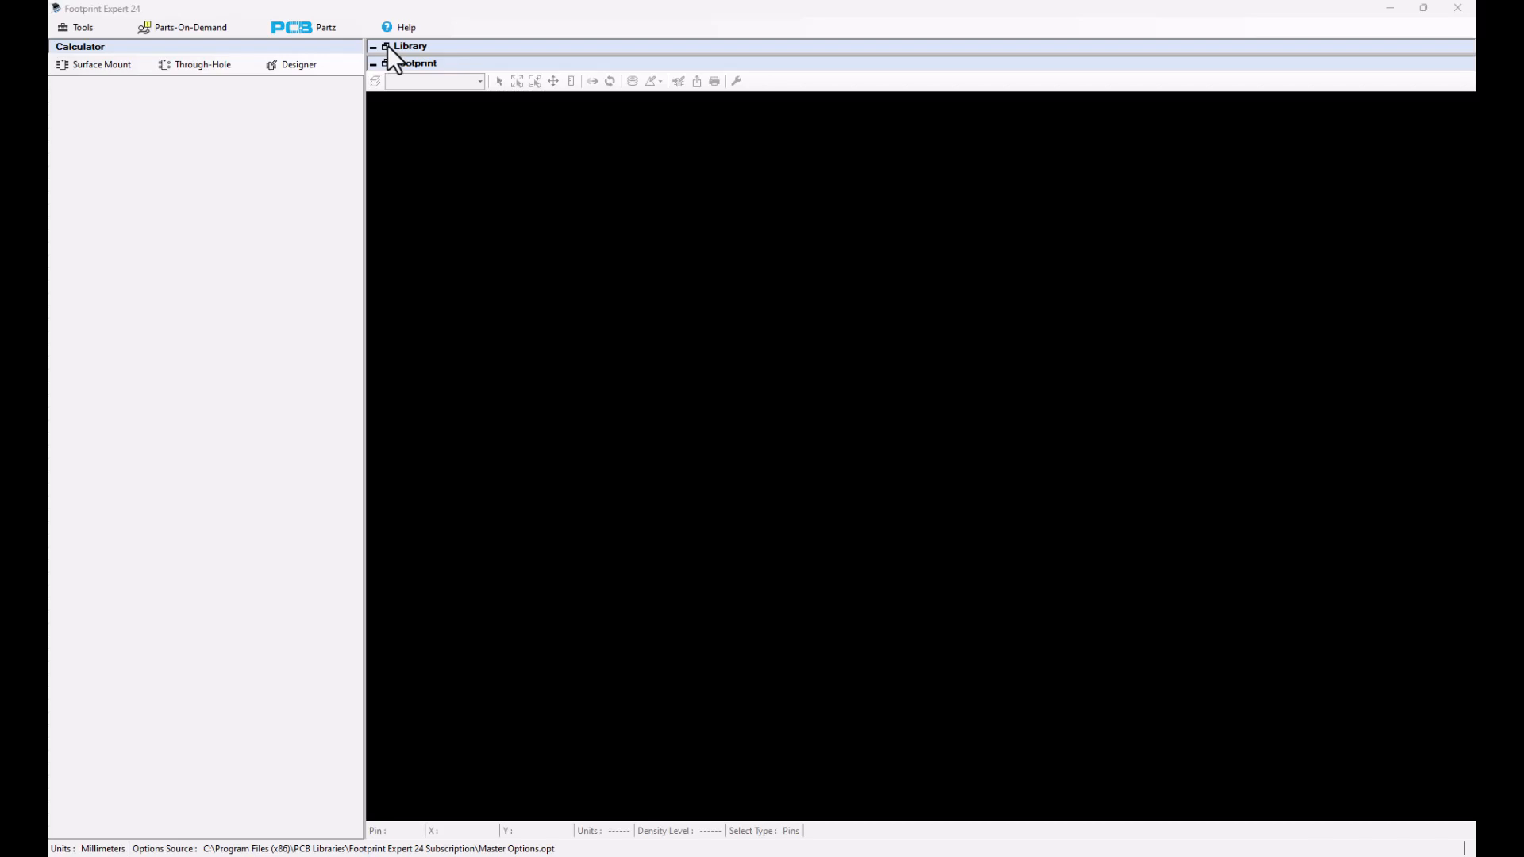
- Show the parts library and load the two-sided convex chip array capacitor CAPCAXE8P50_200X125X70L20X28 into the calculator and footprint view
left_click(383, 46)
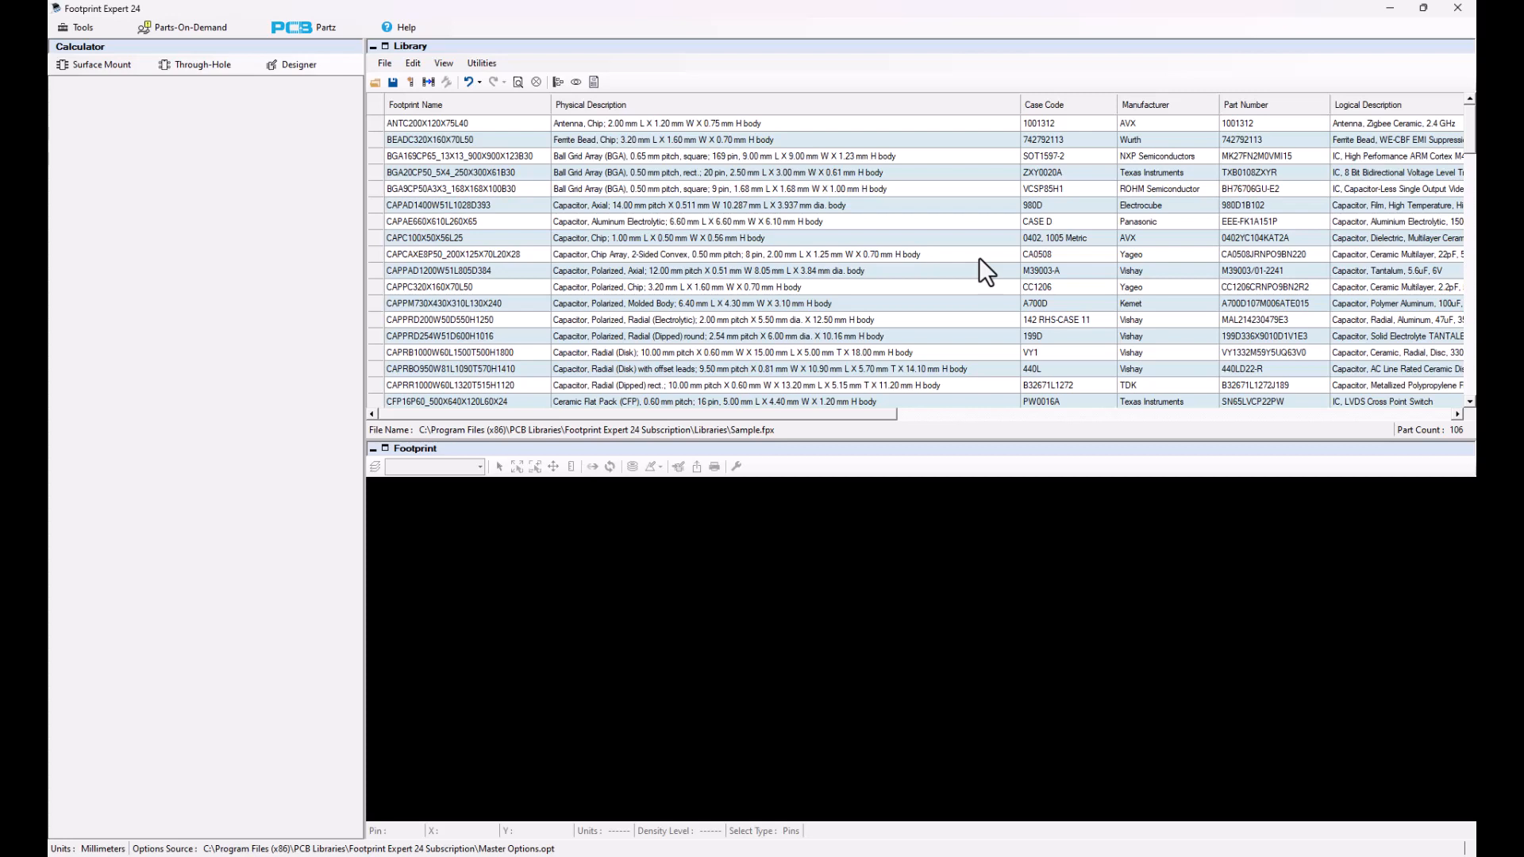
left_click(937, 255)
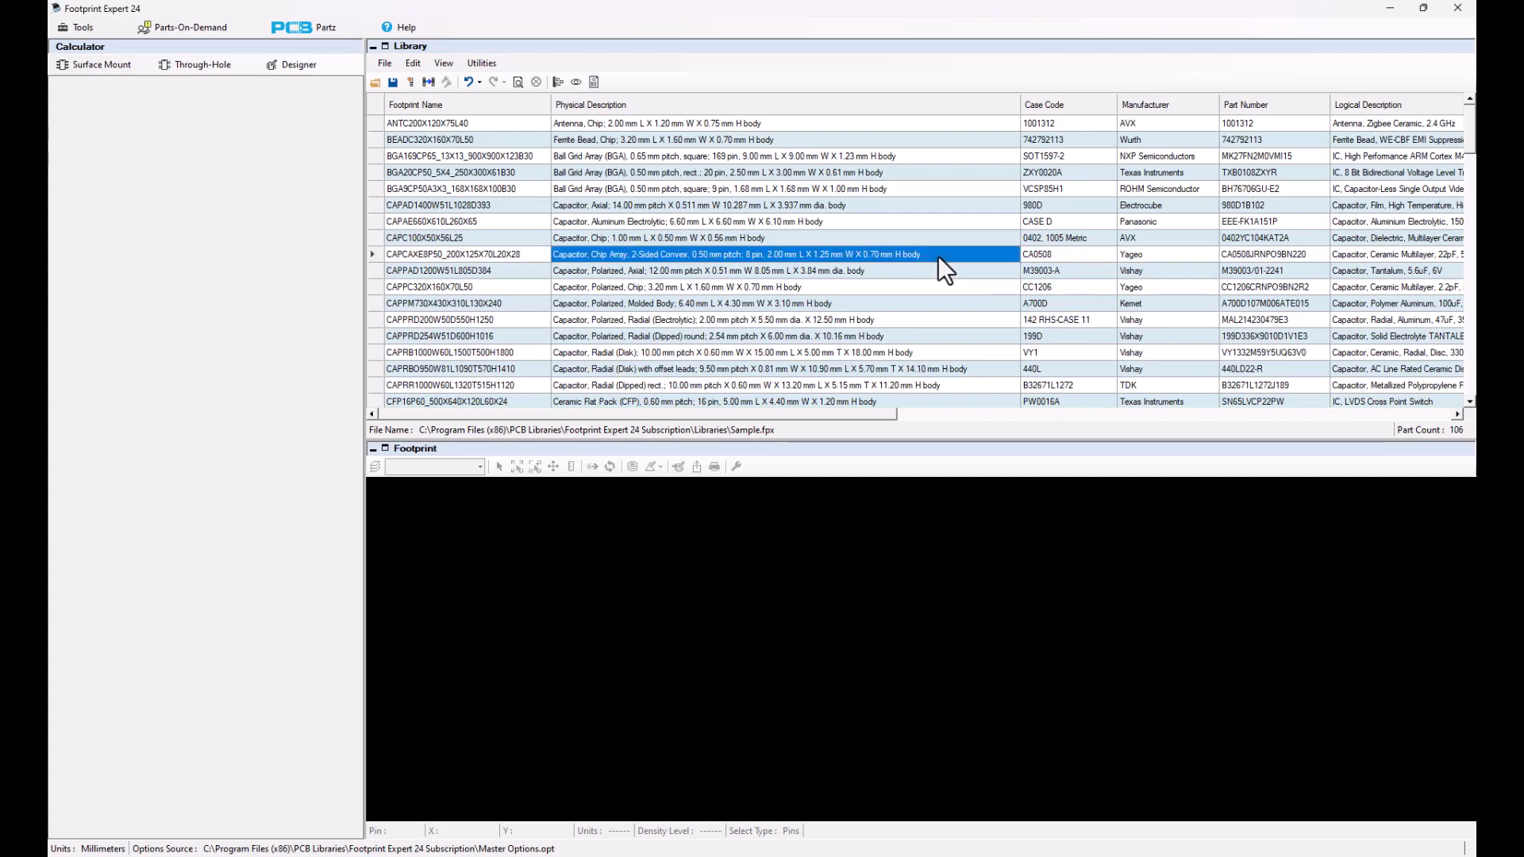
double_click(938, 255)
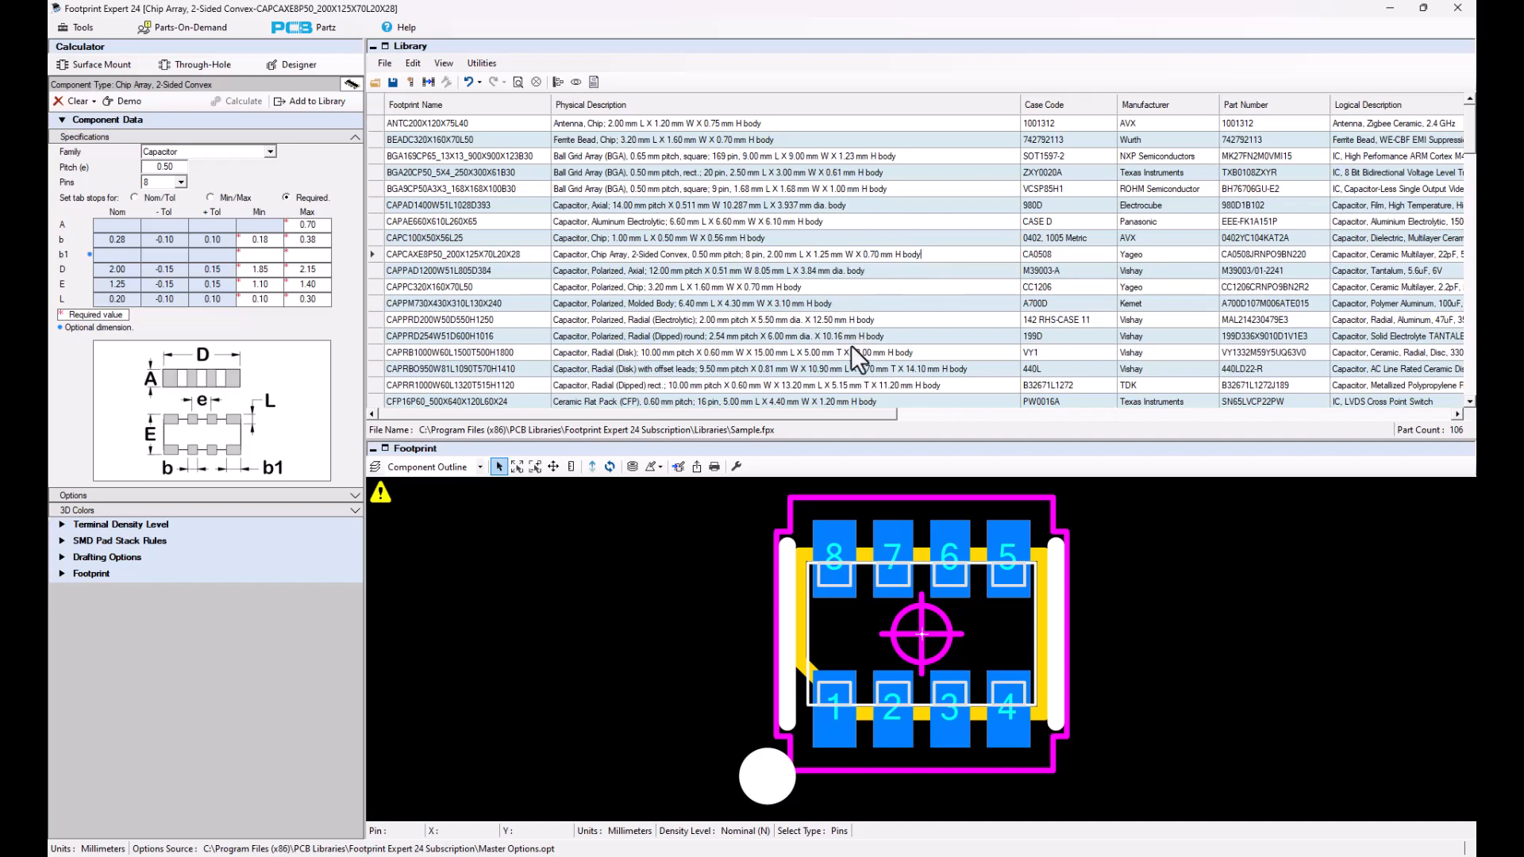
- Open the axial capacitor's physical description and the CAPC100X50X56L25 footprint name for editing in the library table
left_click(844, 206)
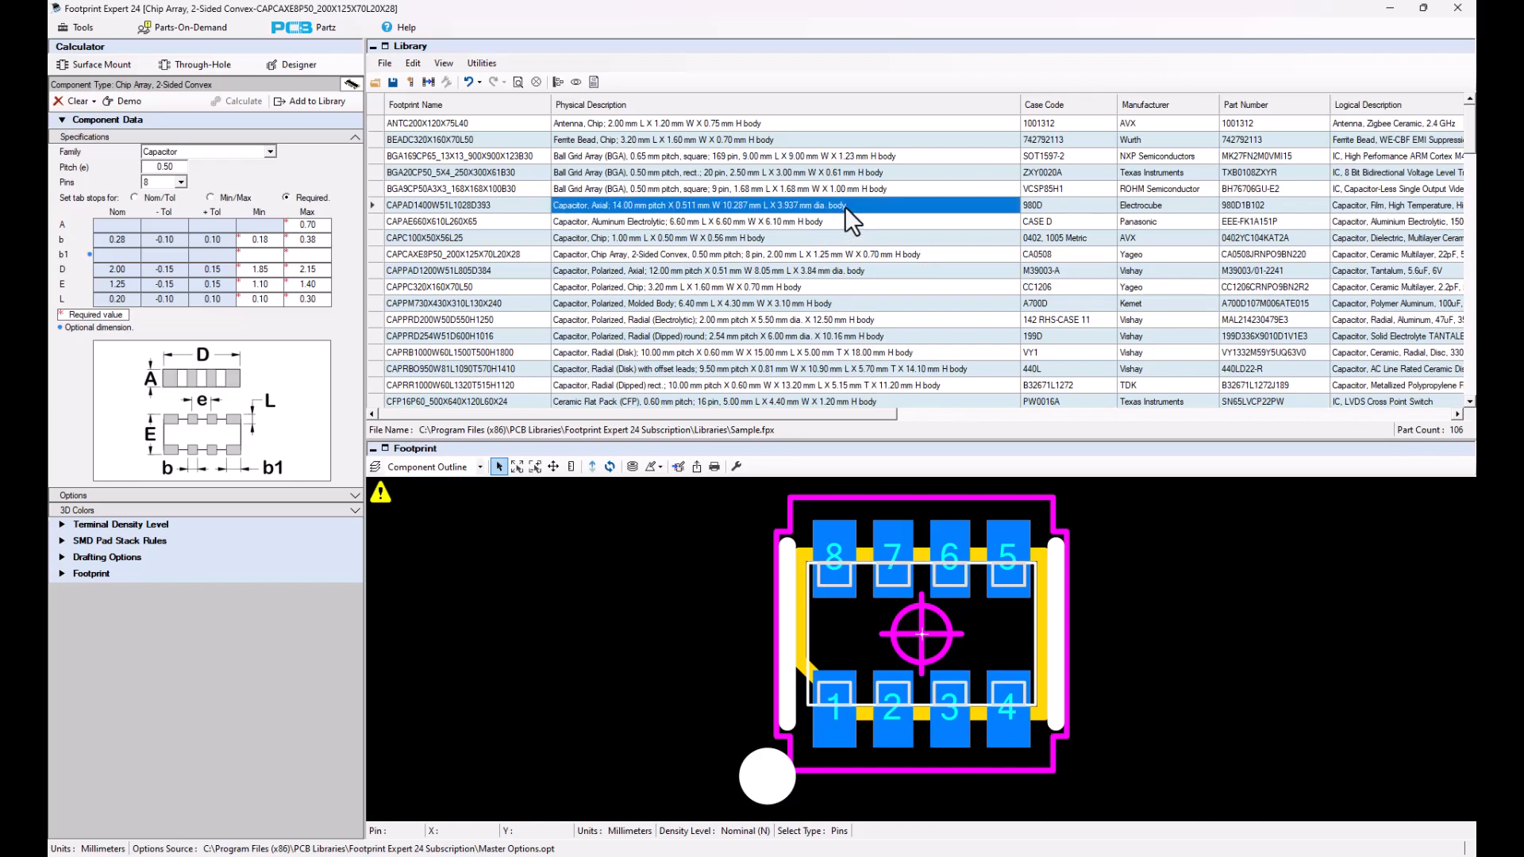
left_click(865, 204)
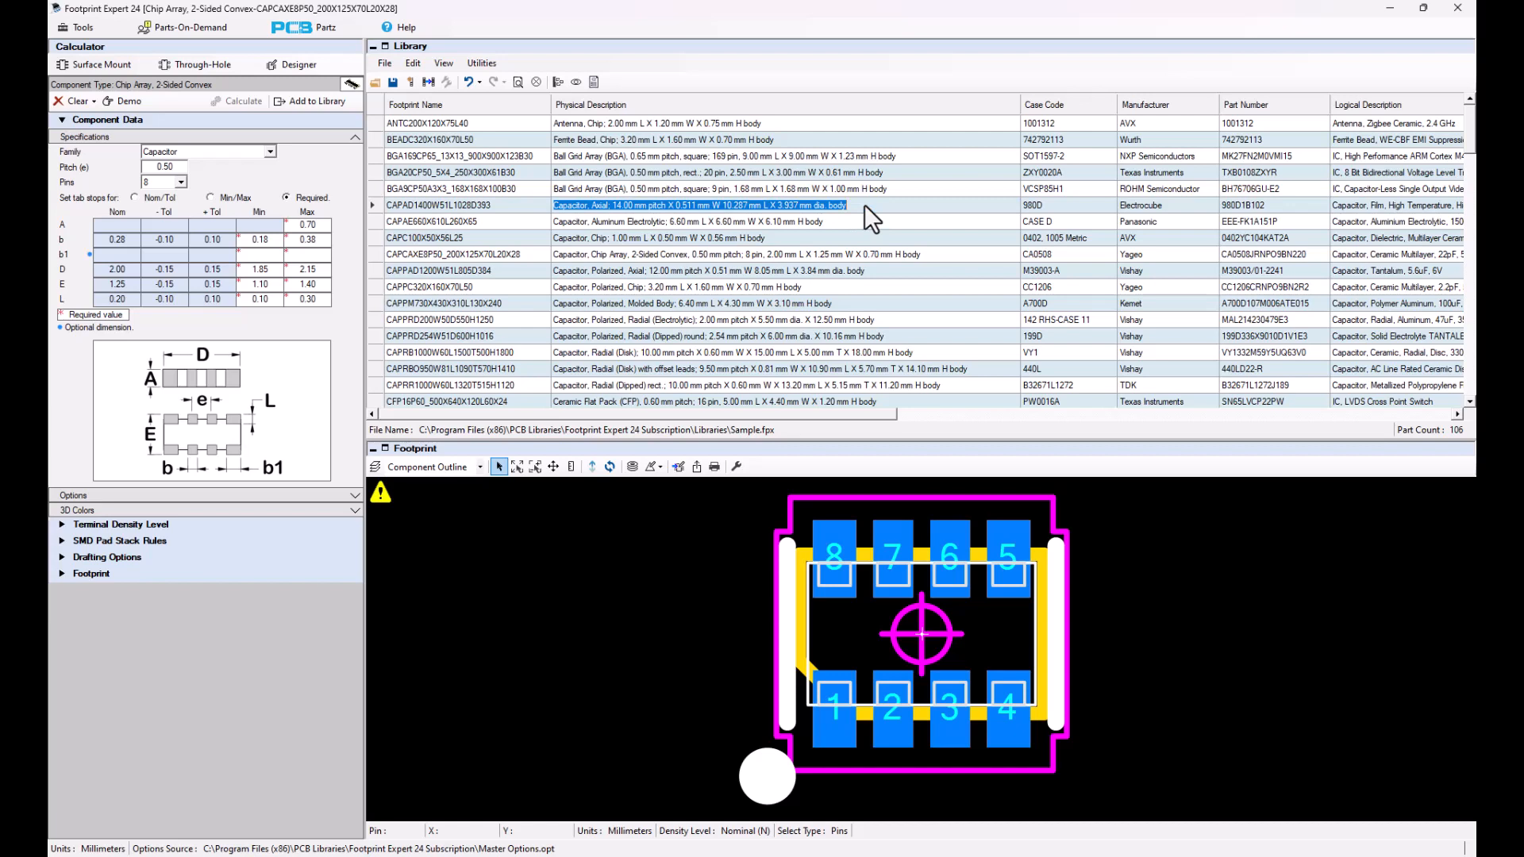
left_click(868, 203)
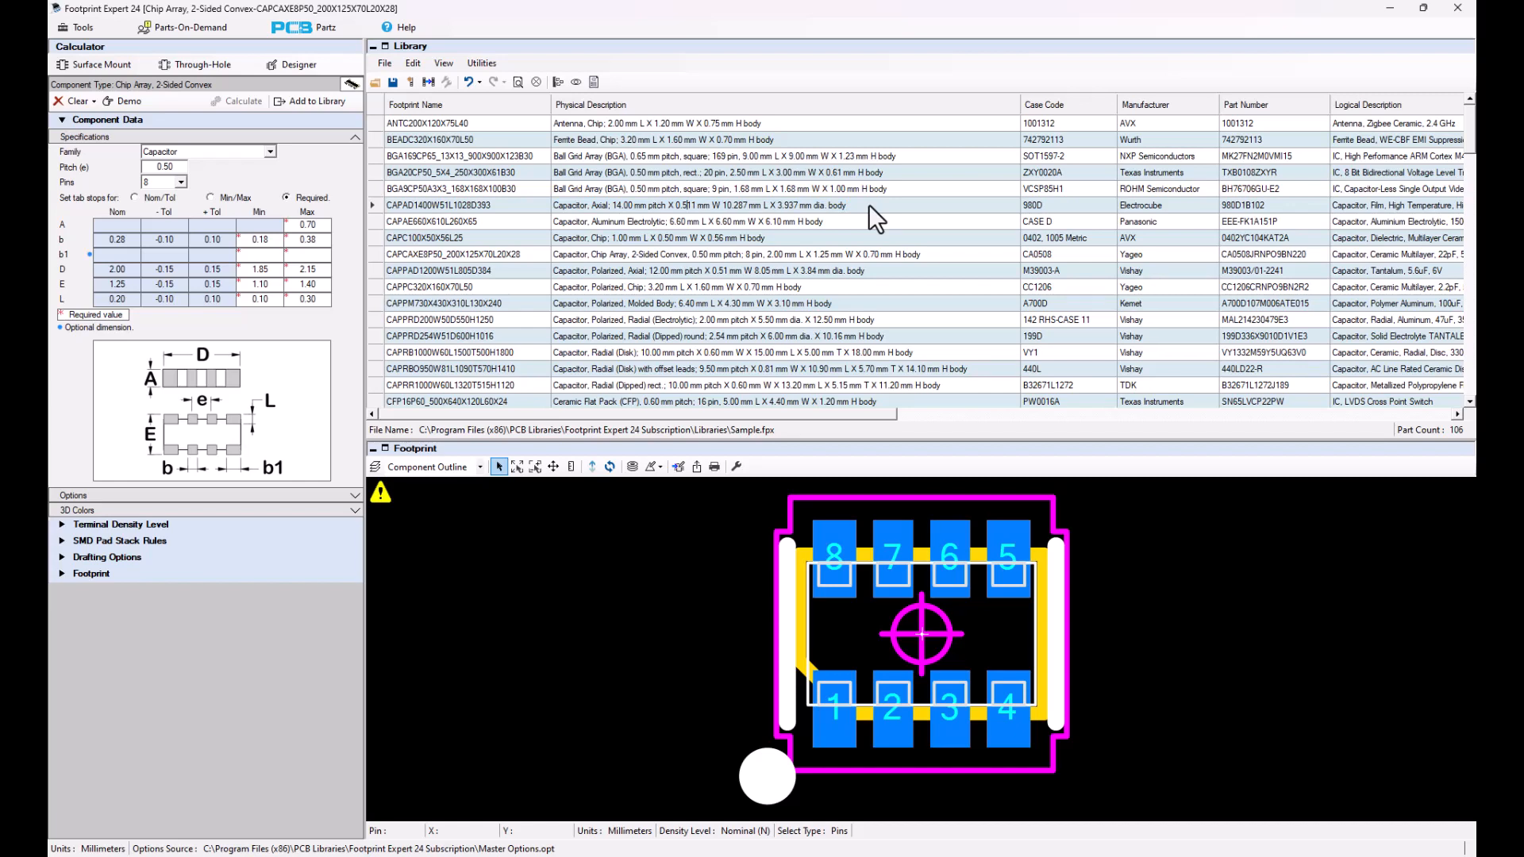
left_click(473, 238)
left_click(486, 237)
left_click(503, 238)
- Open the Semiconductors.fpx library without saving changes to the current library
left_click(377, 80)
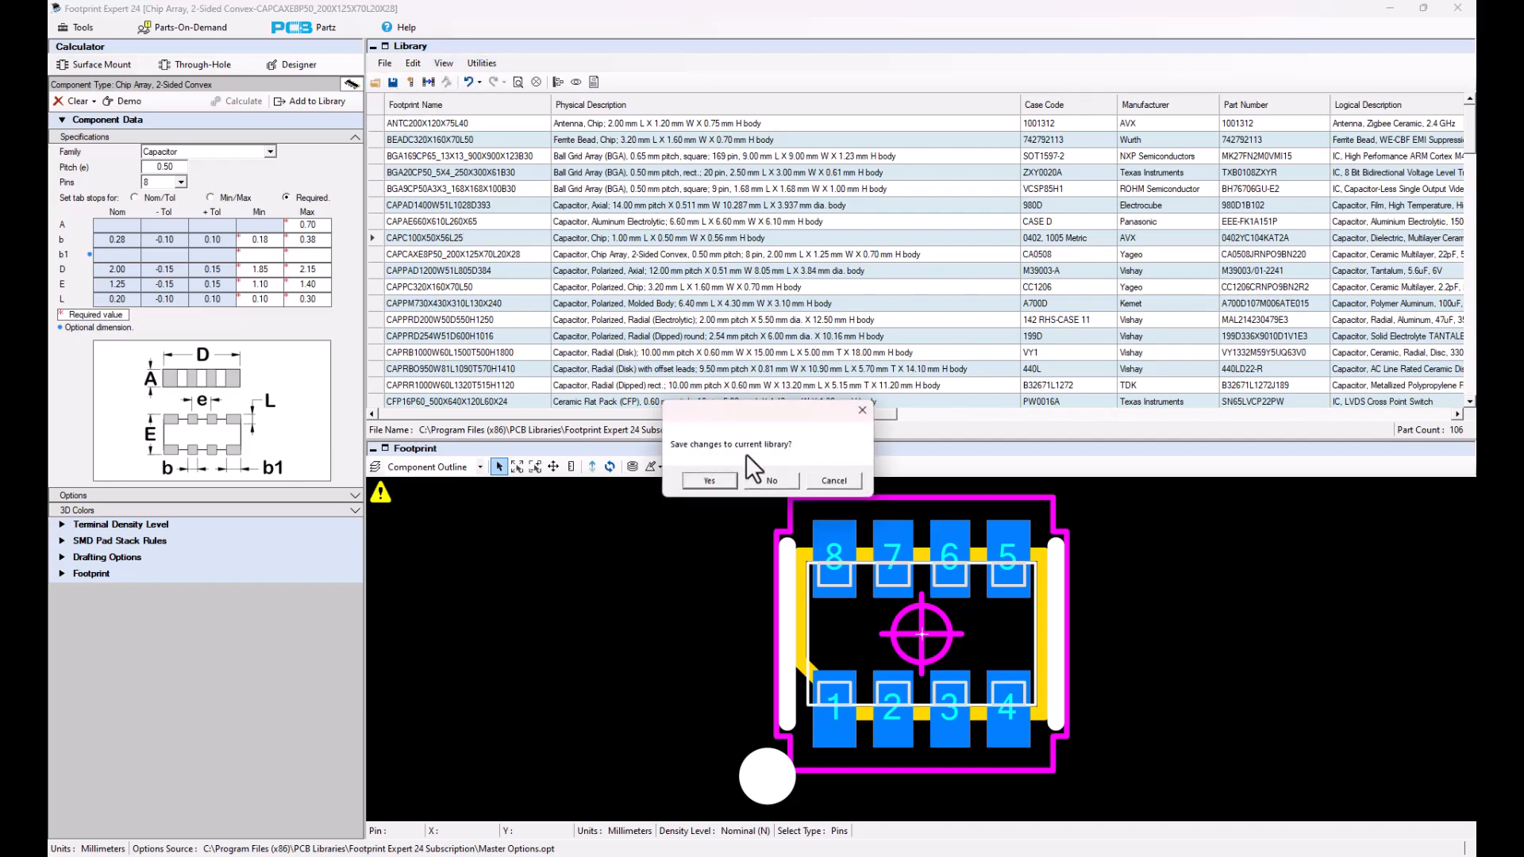
left_click(764, 474)
double_click(343, 389)
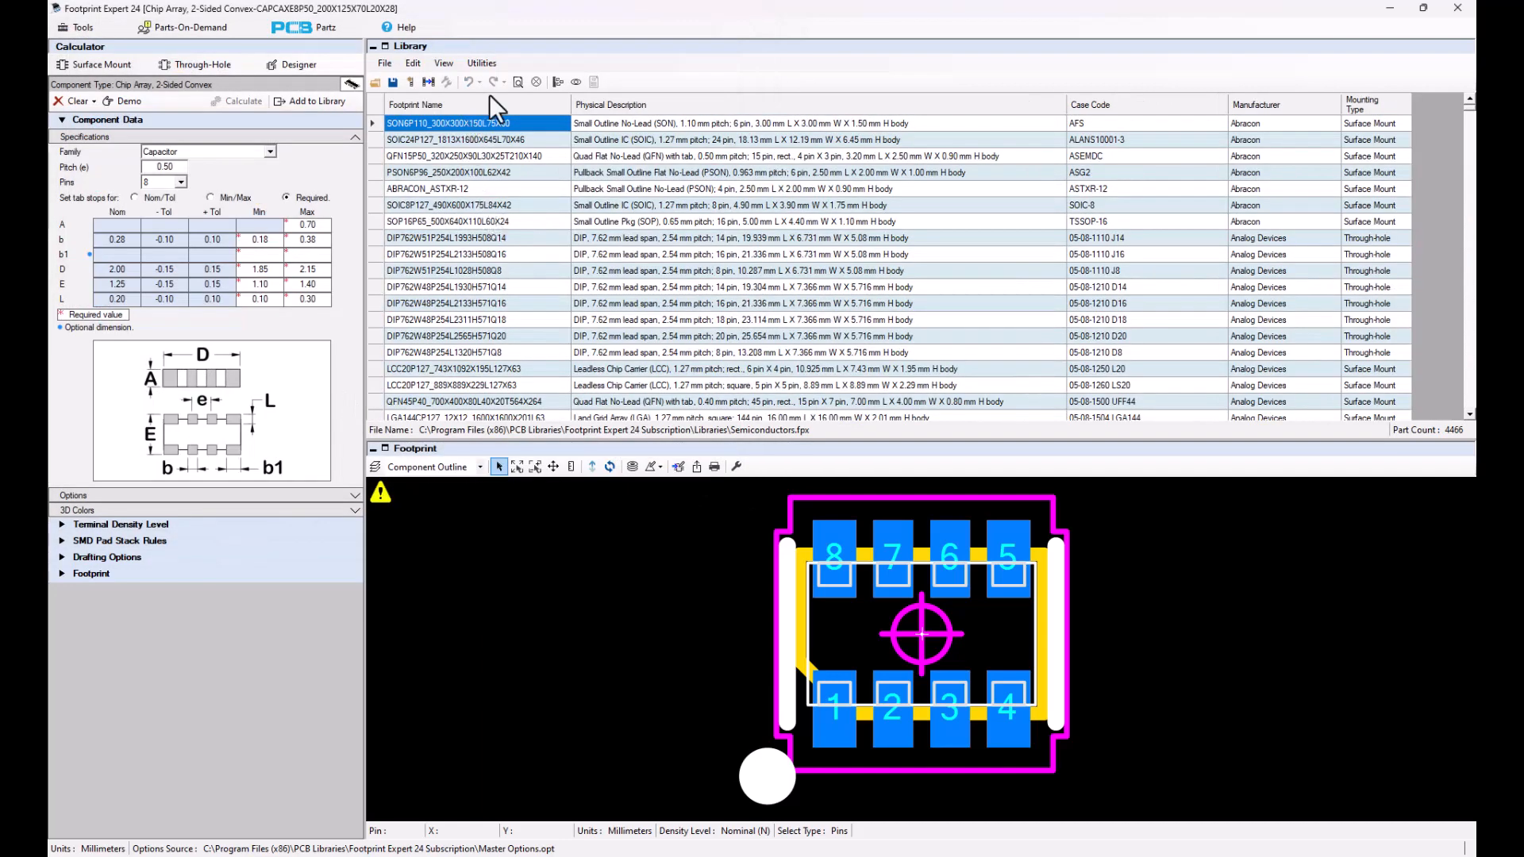
- Find the part with RHS0048A in the Case Code column and close the search
left_click(518, 80)
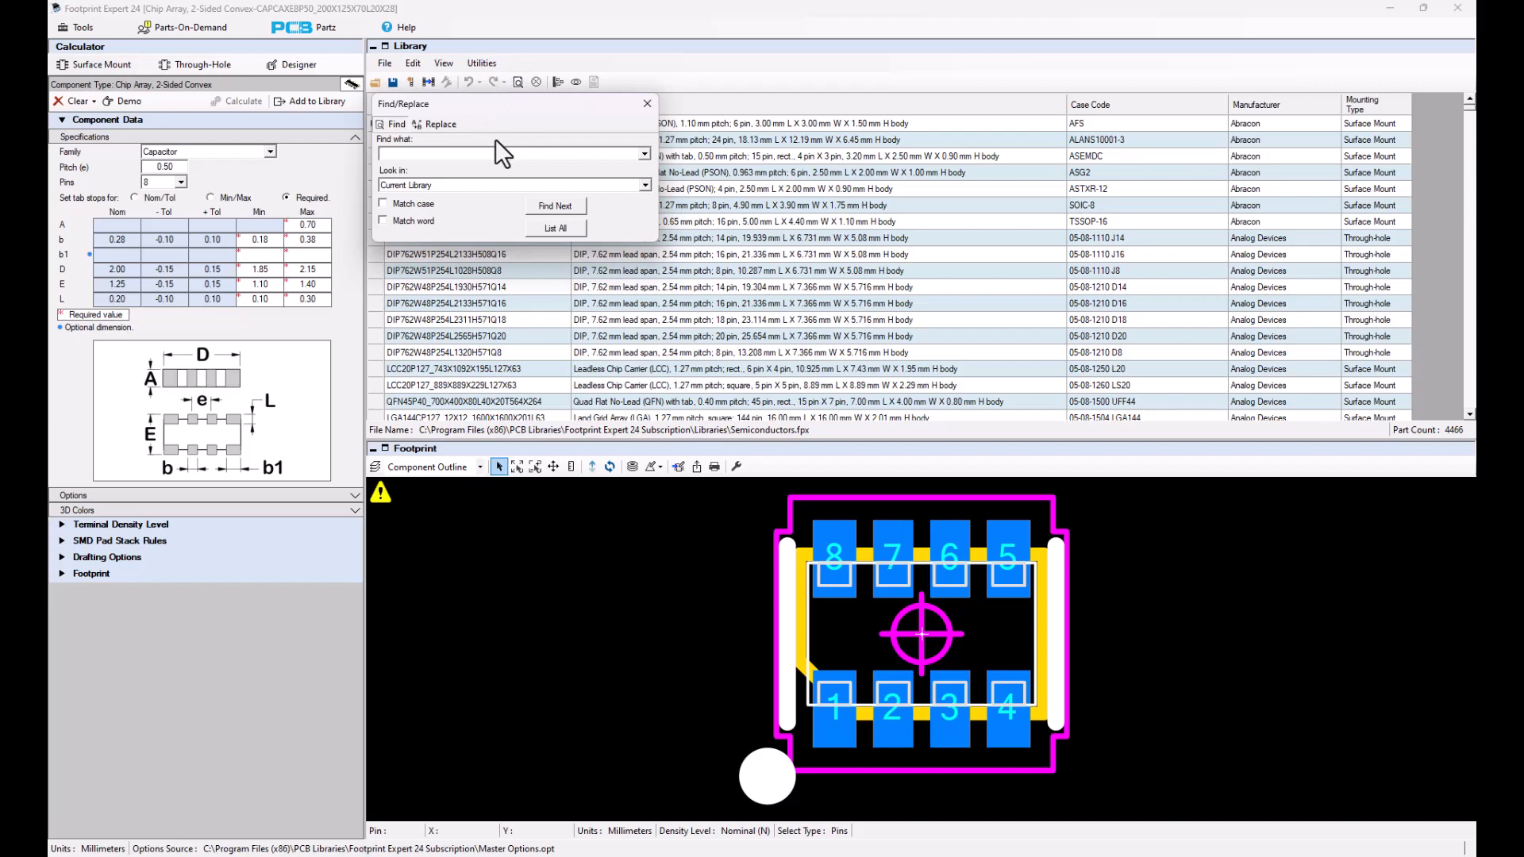
type("RHS0048A")
left_click(494, 184)
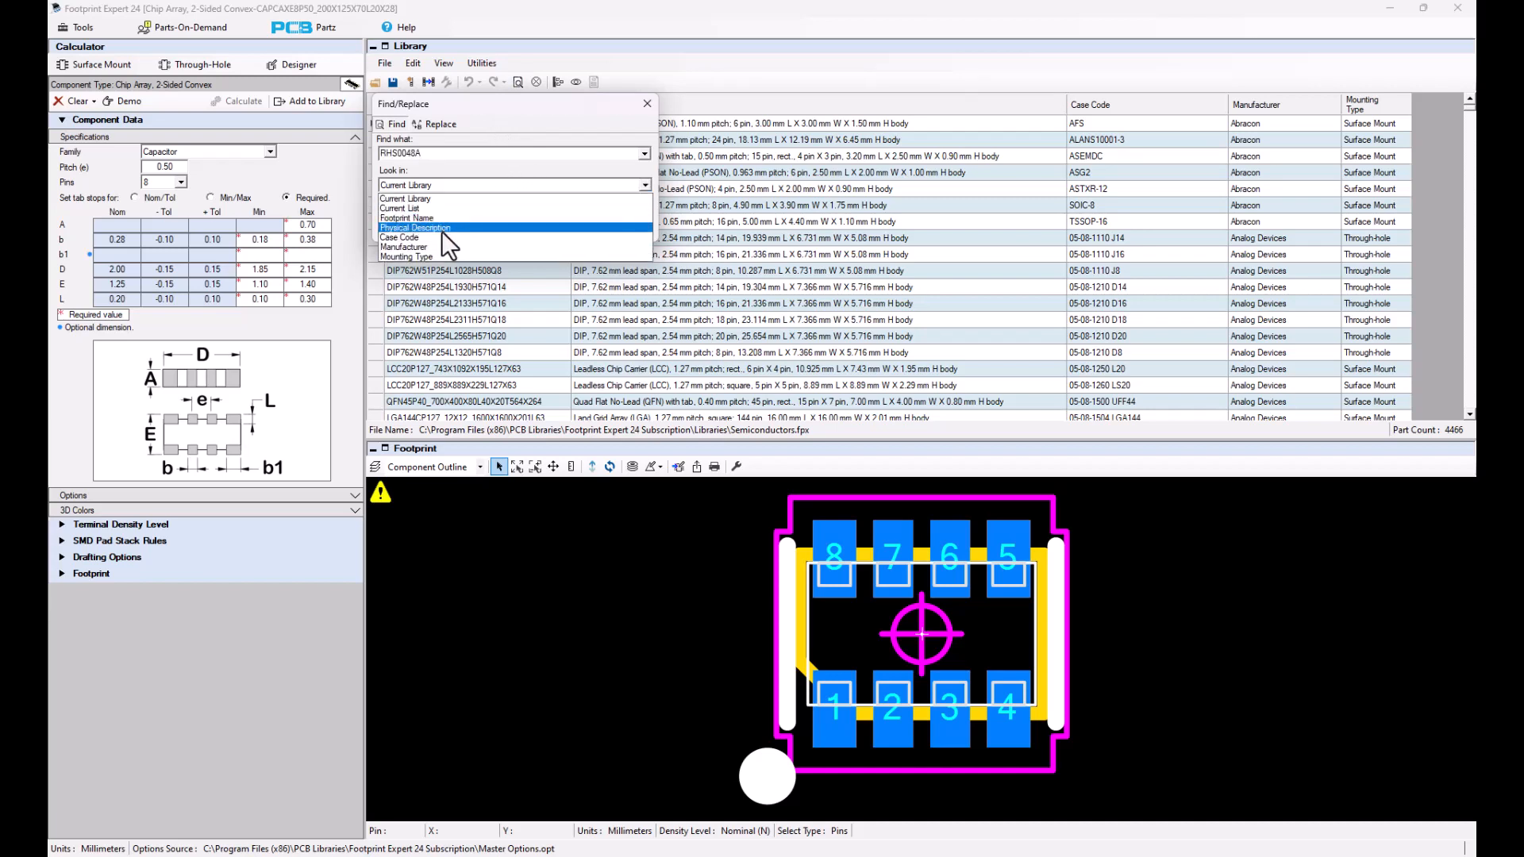
left_click(441, 231)
left_click(557, 205)
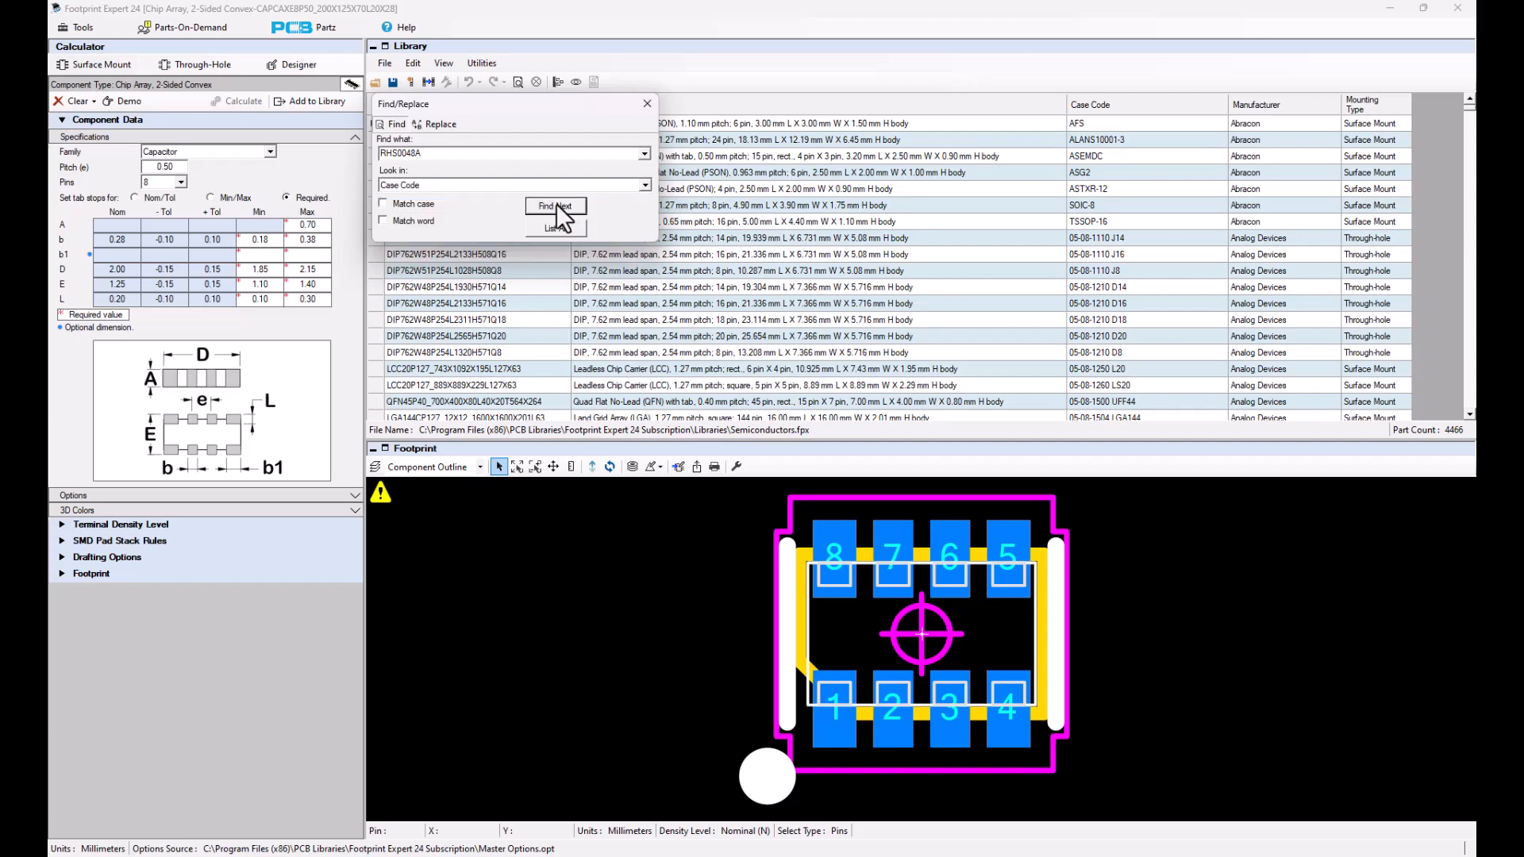
left_click(646, 104)
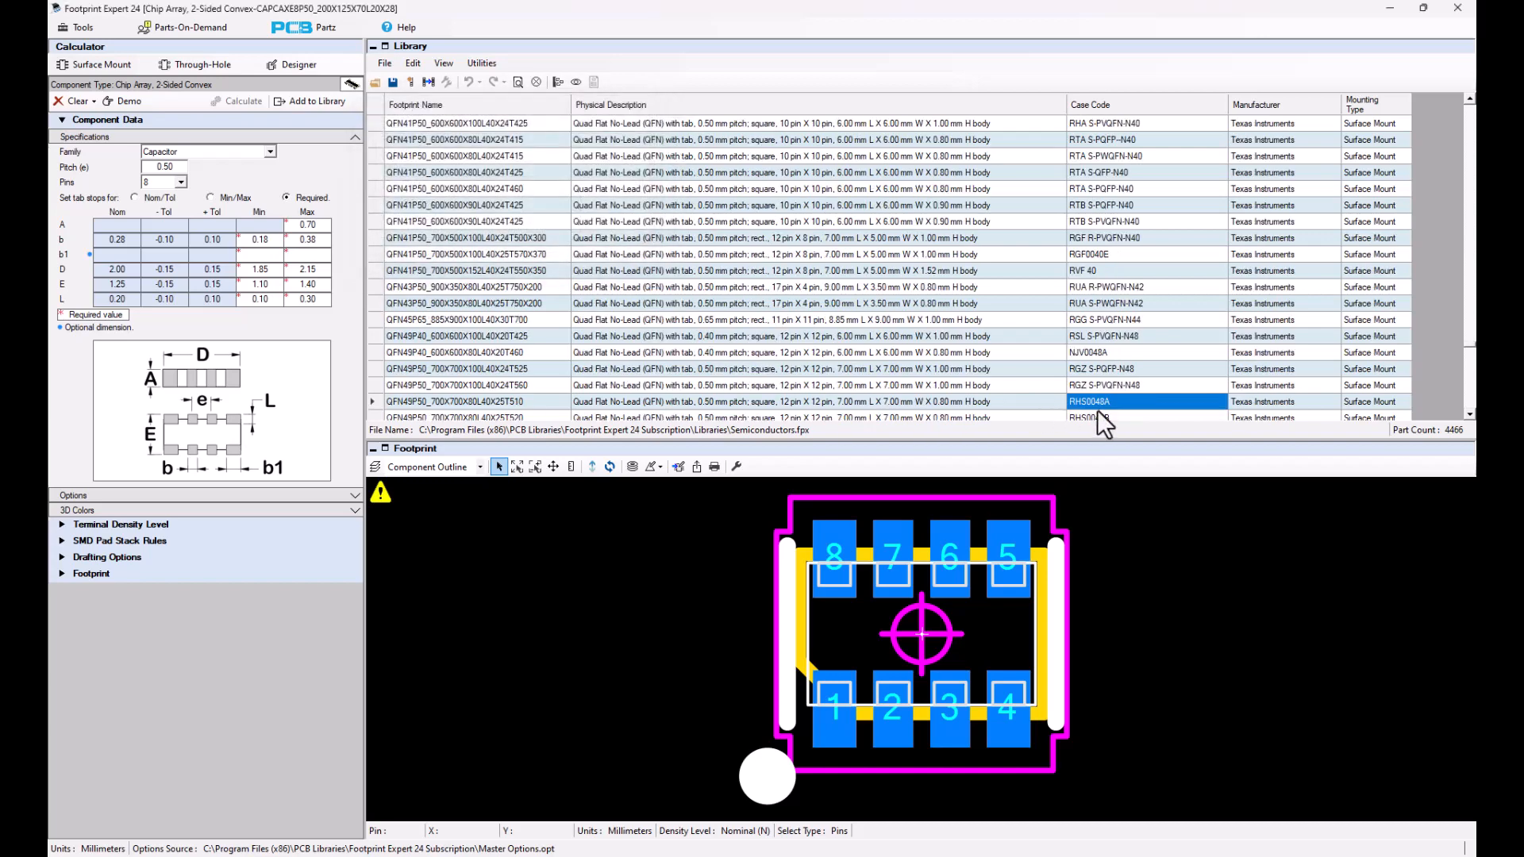
- Copy the entire RHS0048A part row and paste it into a new, empty library
left_click(374, 400)
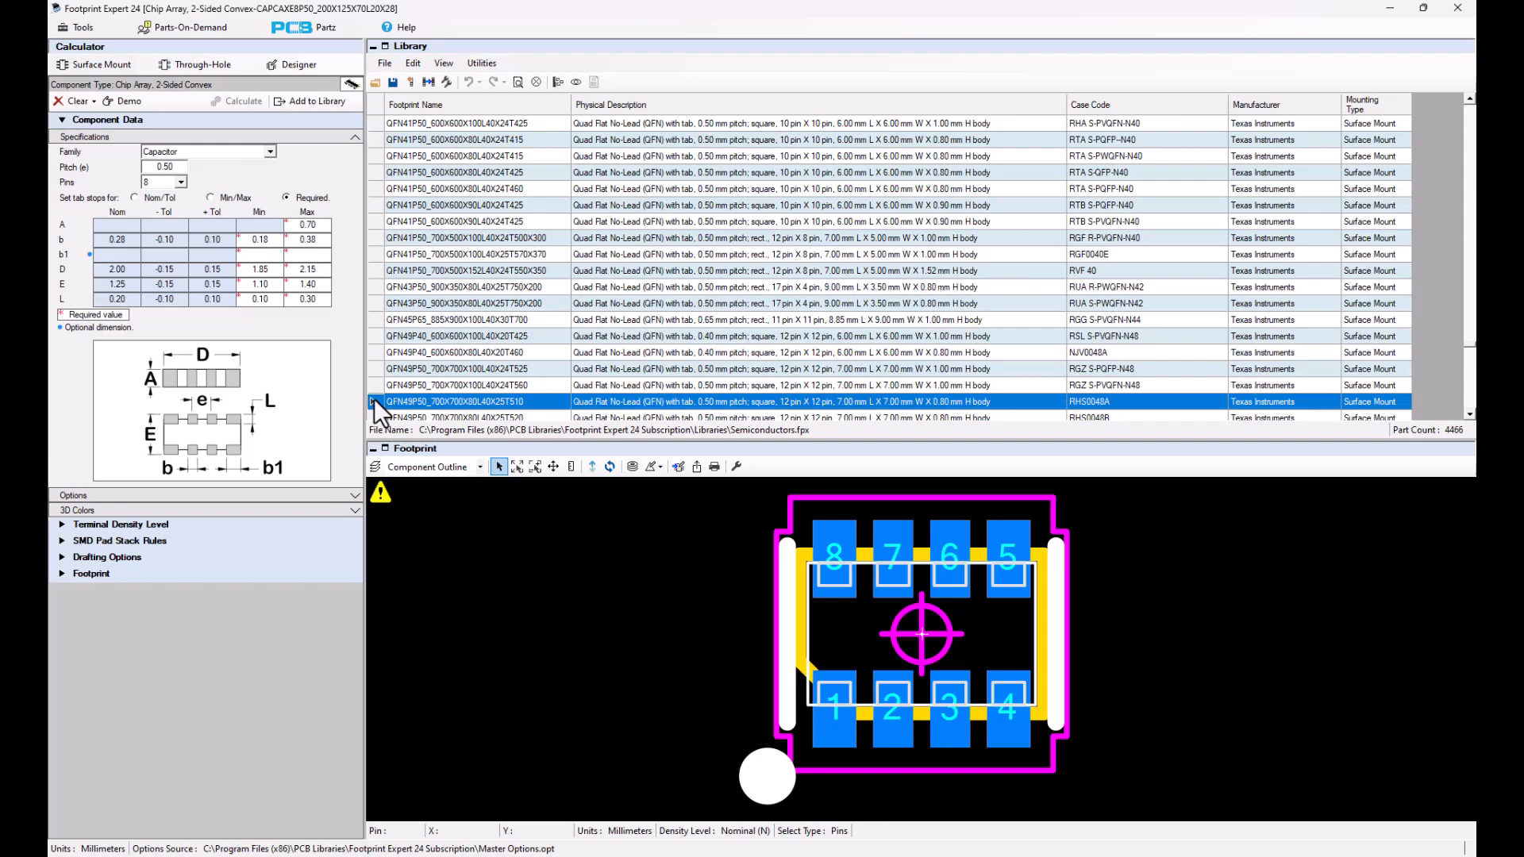
right_click(374, 398)
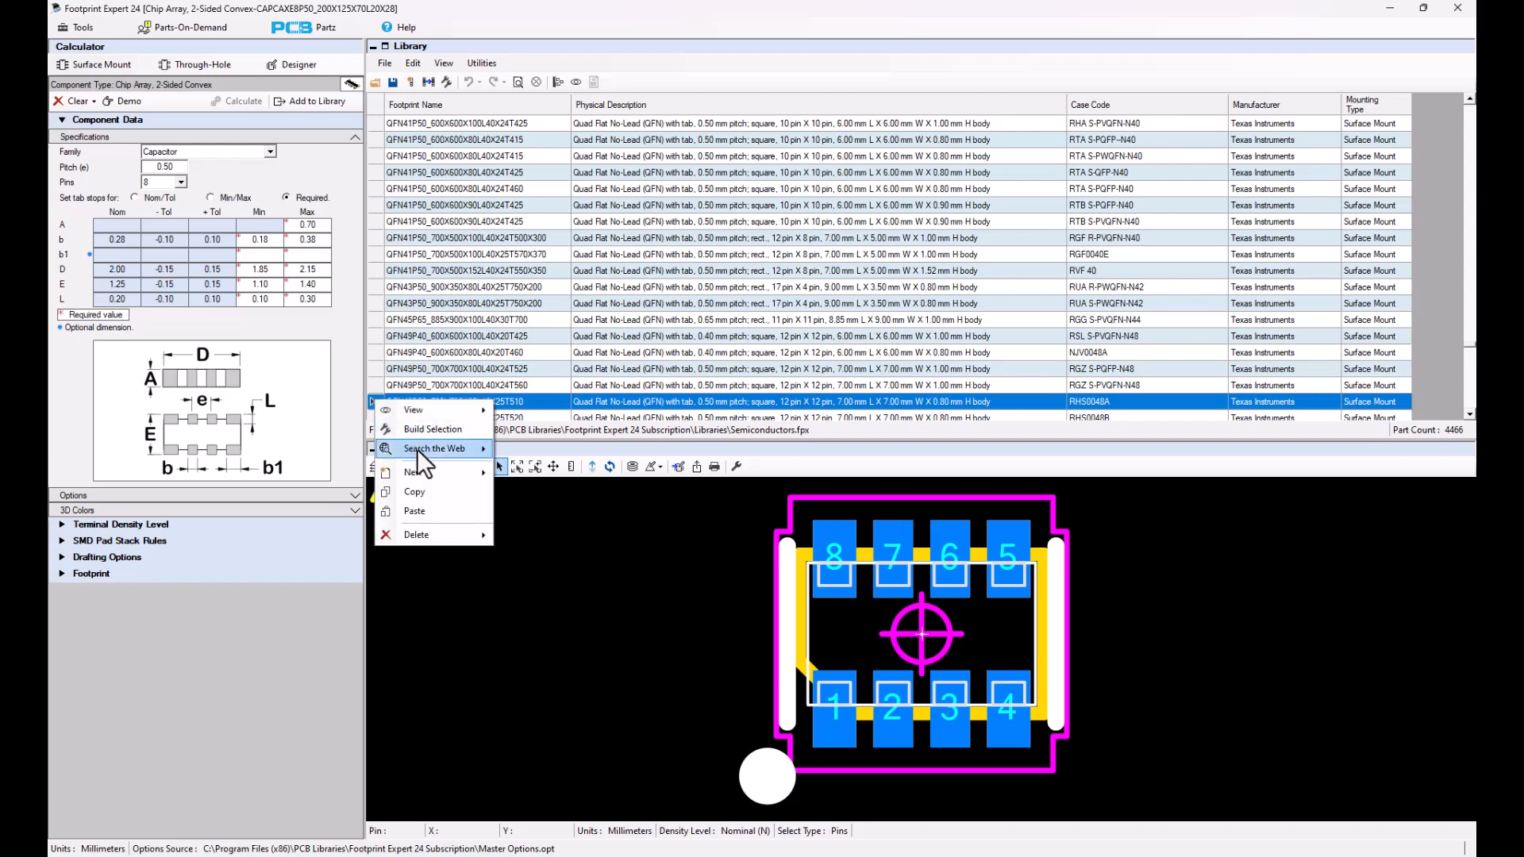
left_click(426, 492)
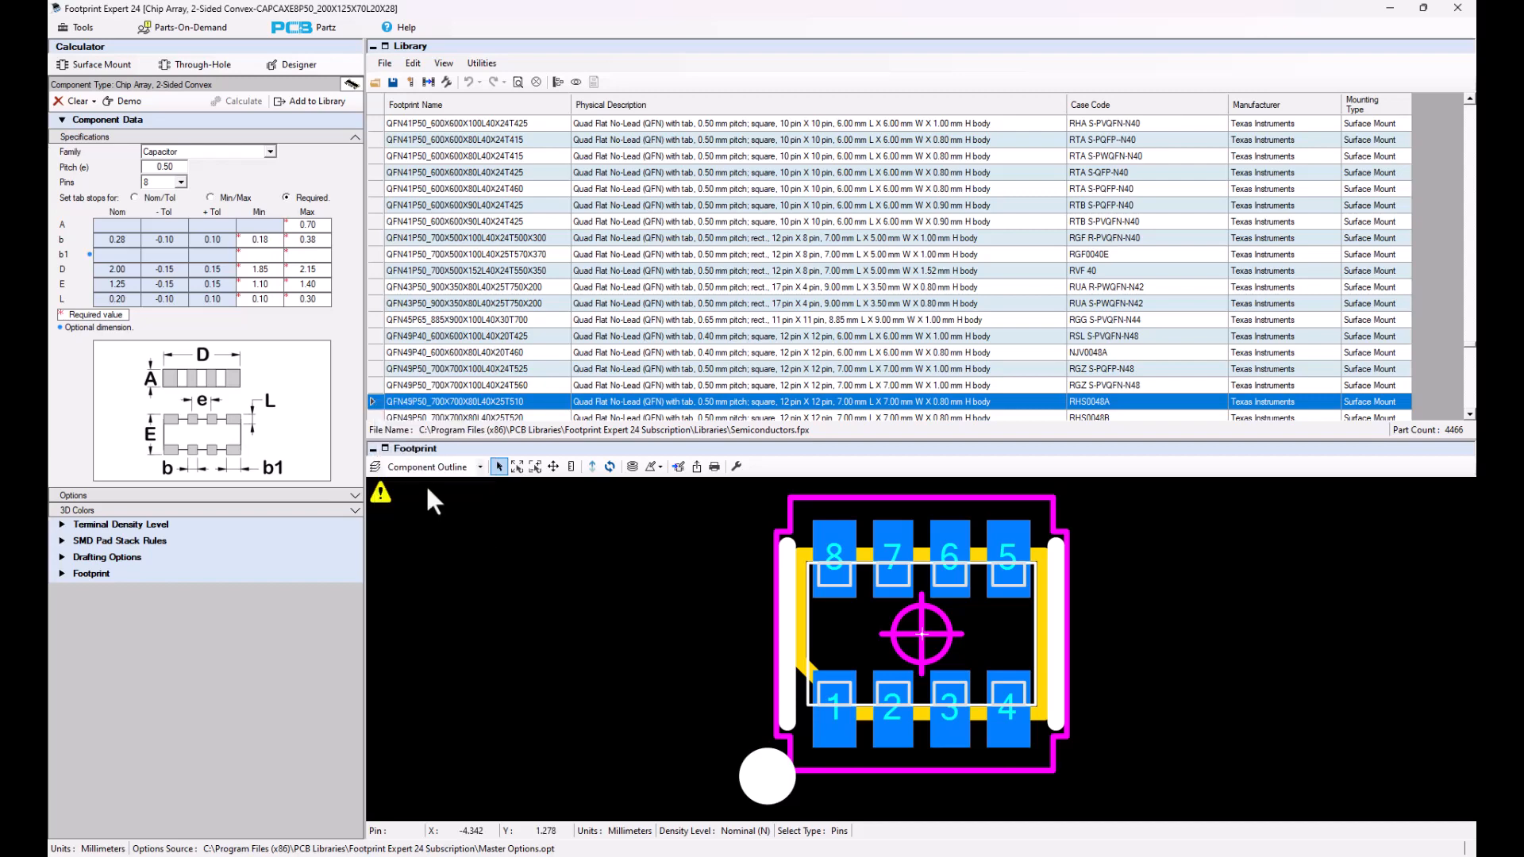
left_click(408, 77)
right_click(491, 191)
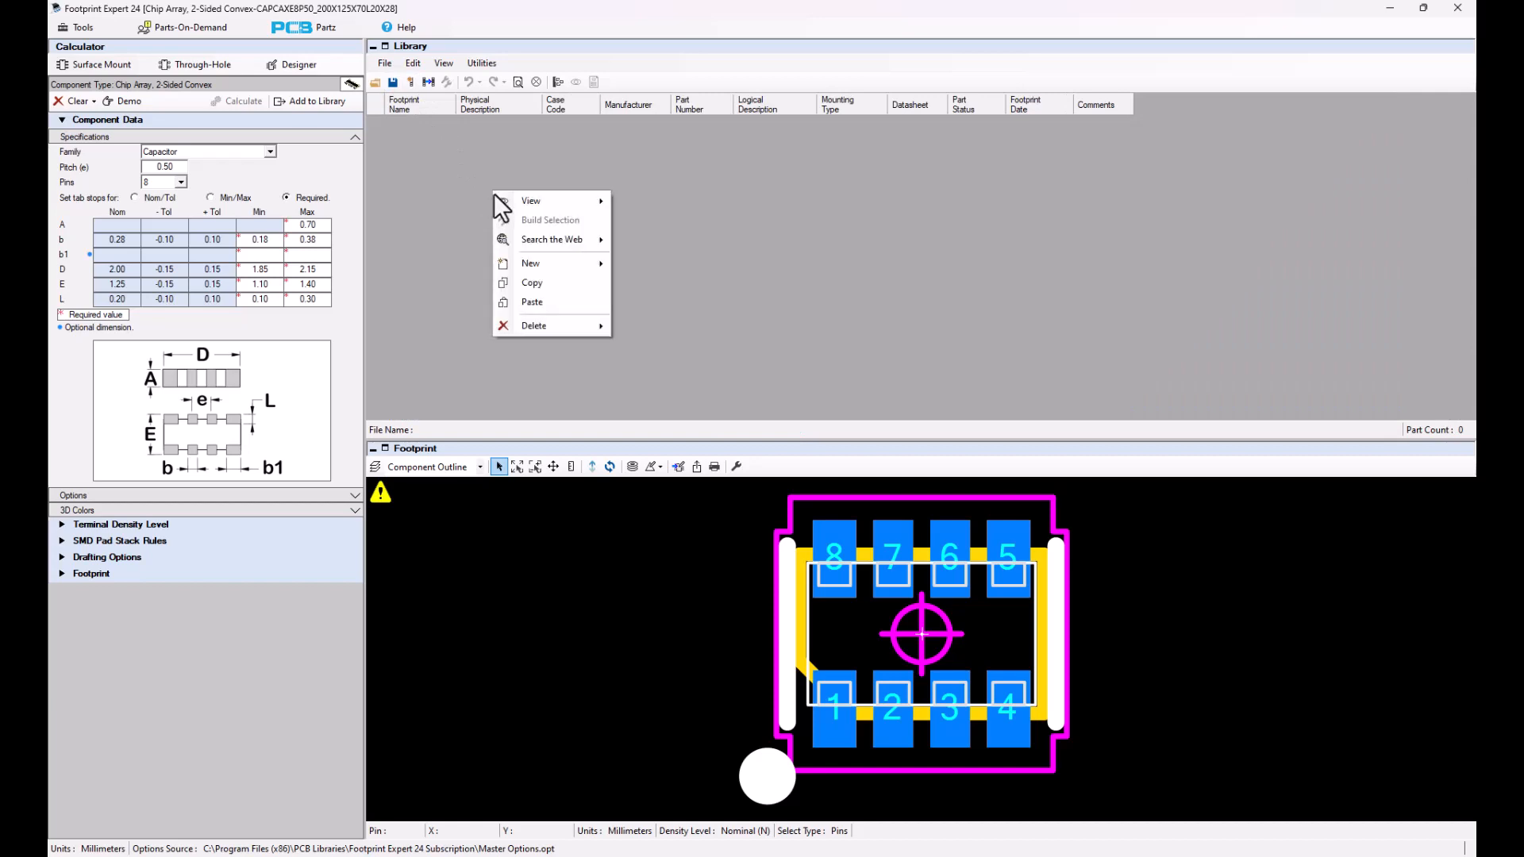
left_click(545, 303)
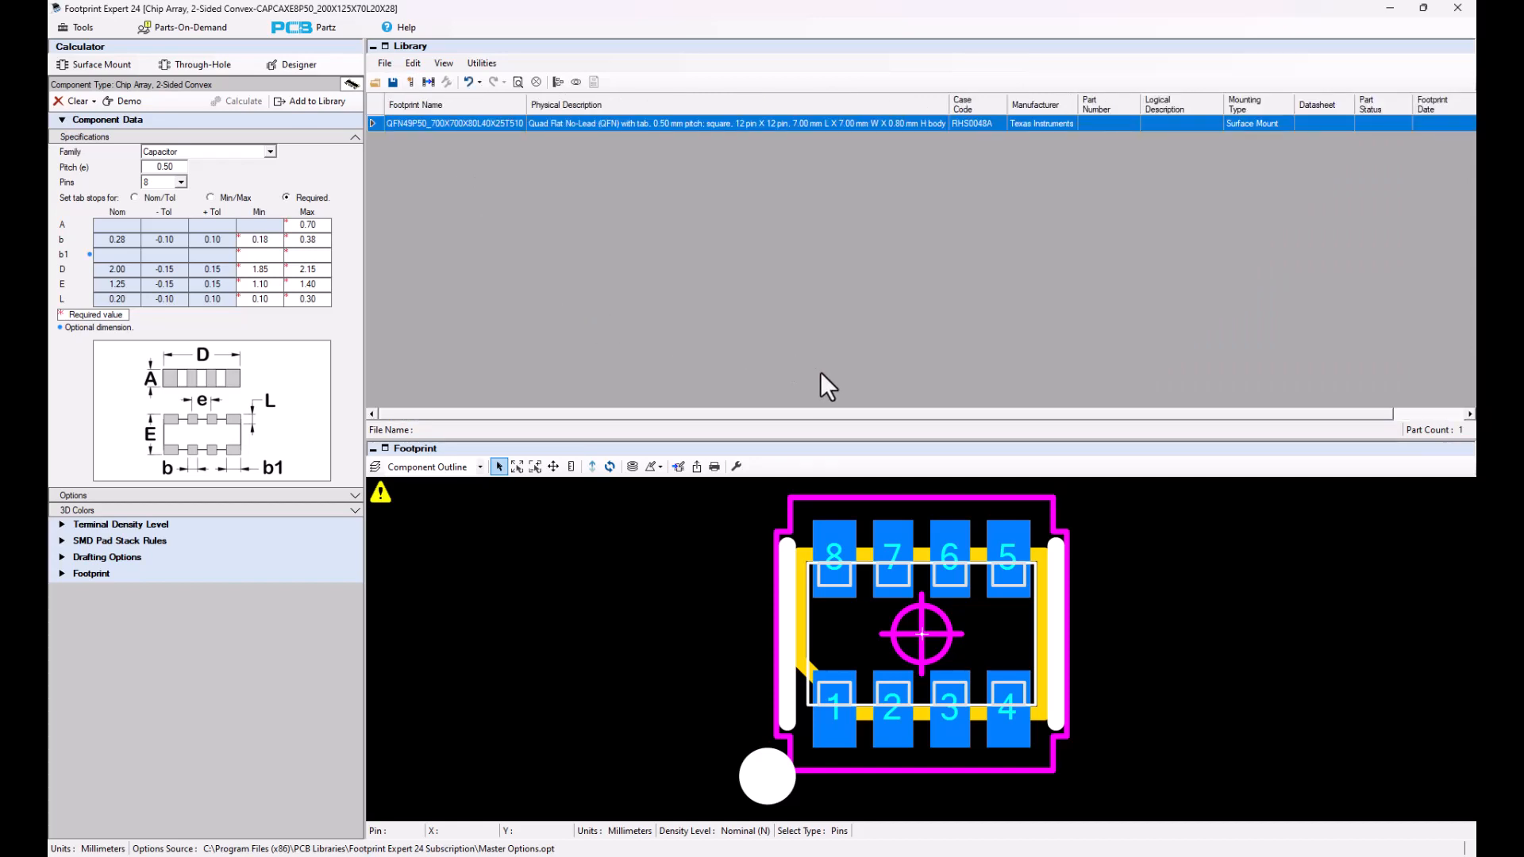
- Widen the Part Number and Logical Description columns of the library table
left_click_drag(984, 418, 1052, 419)
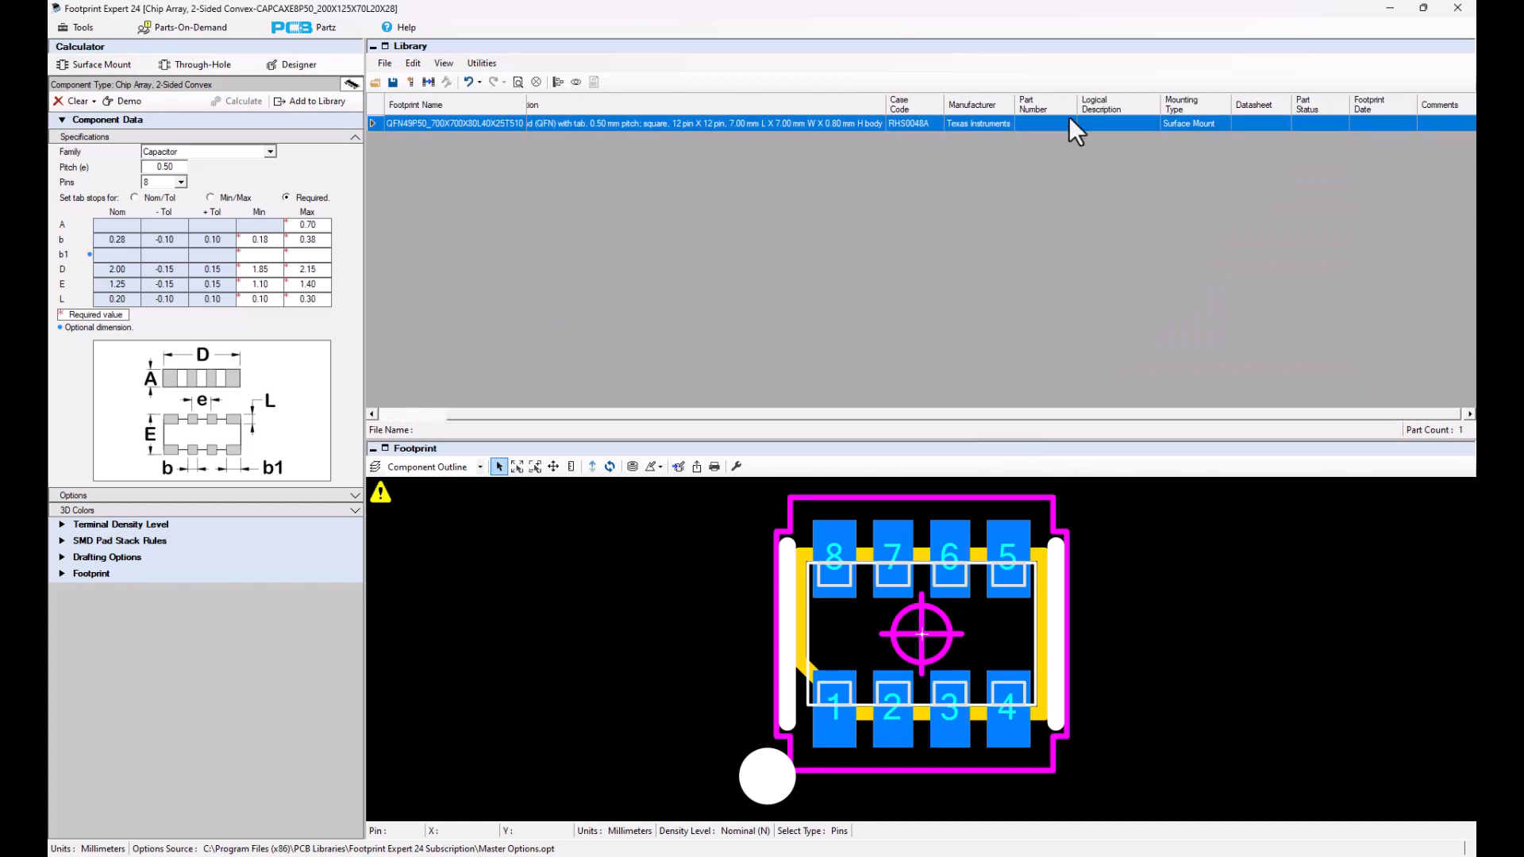
left_click_drag(1077, 104, 1279, 102)
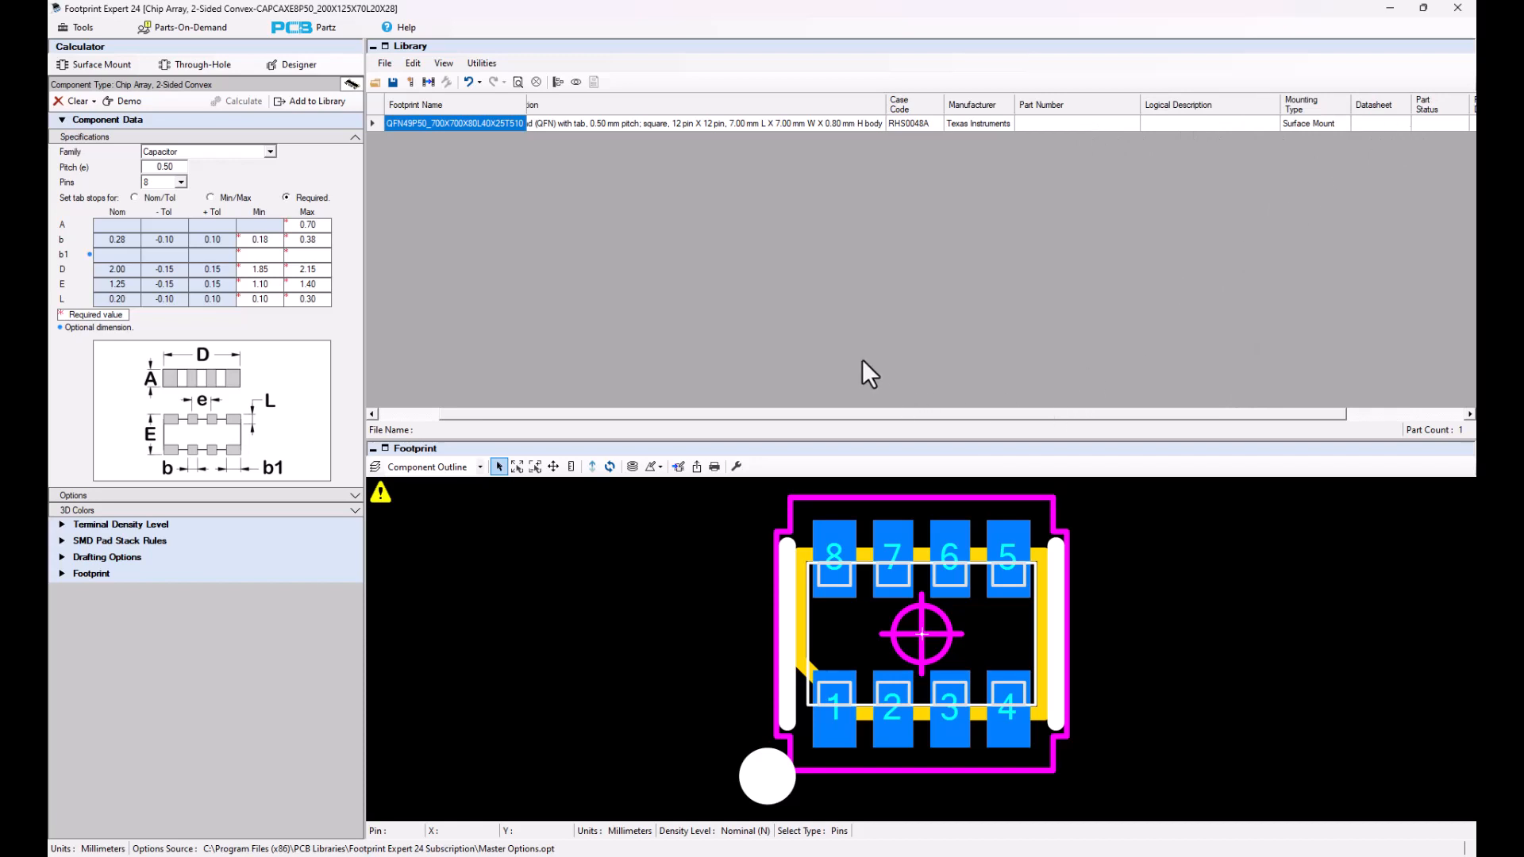
- Open the TI_LMH0056.pdf datasheet from the Libraries folder, keeping a single copy in a resized, floating browser window
mouse_move(730, 855)
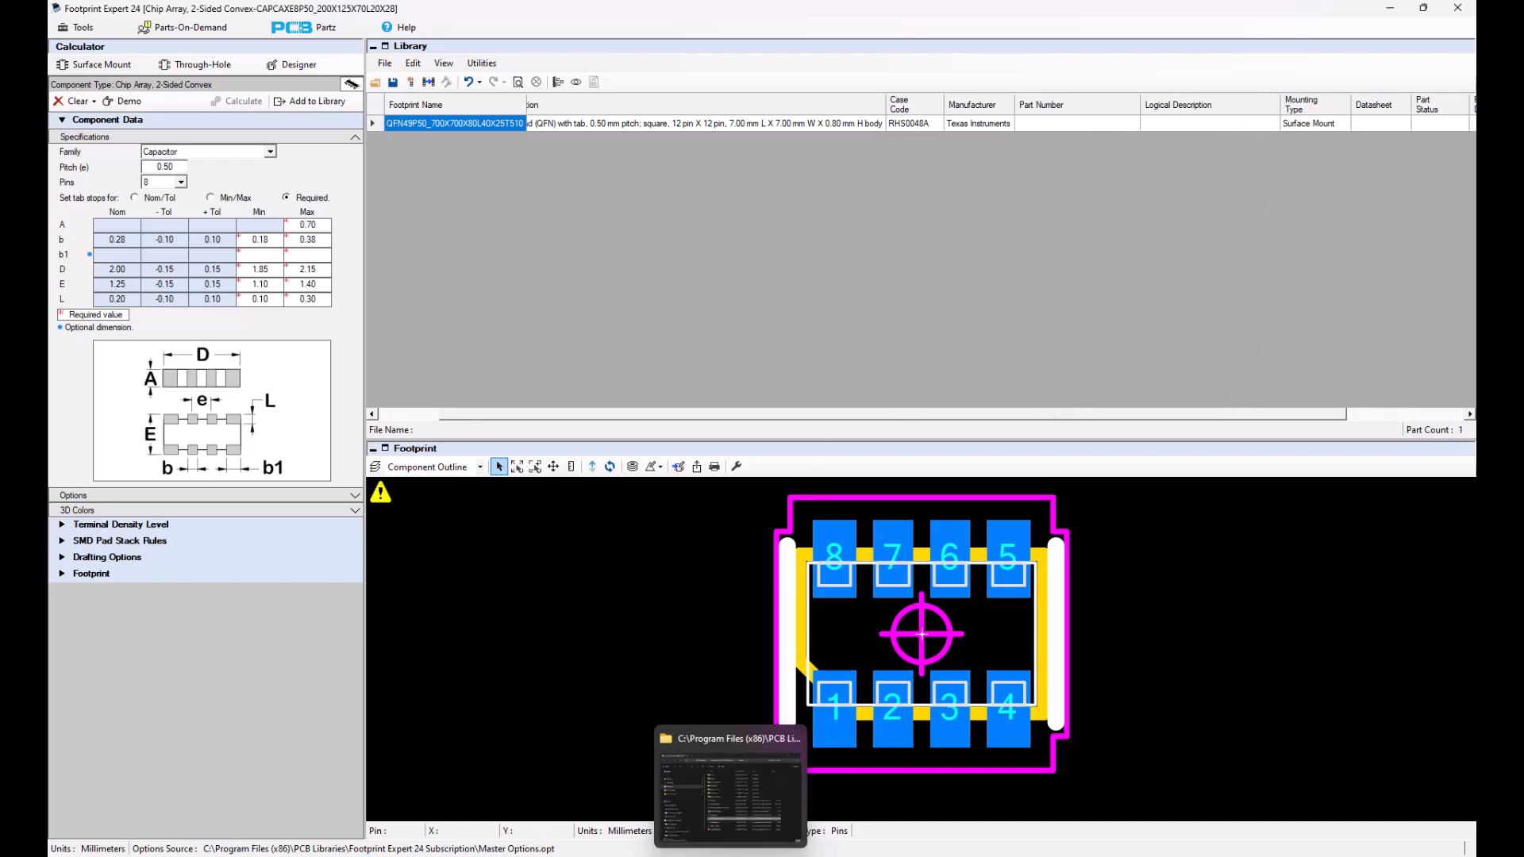
left_click(761, 794)
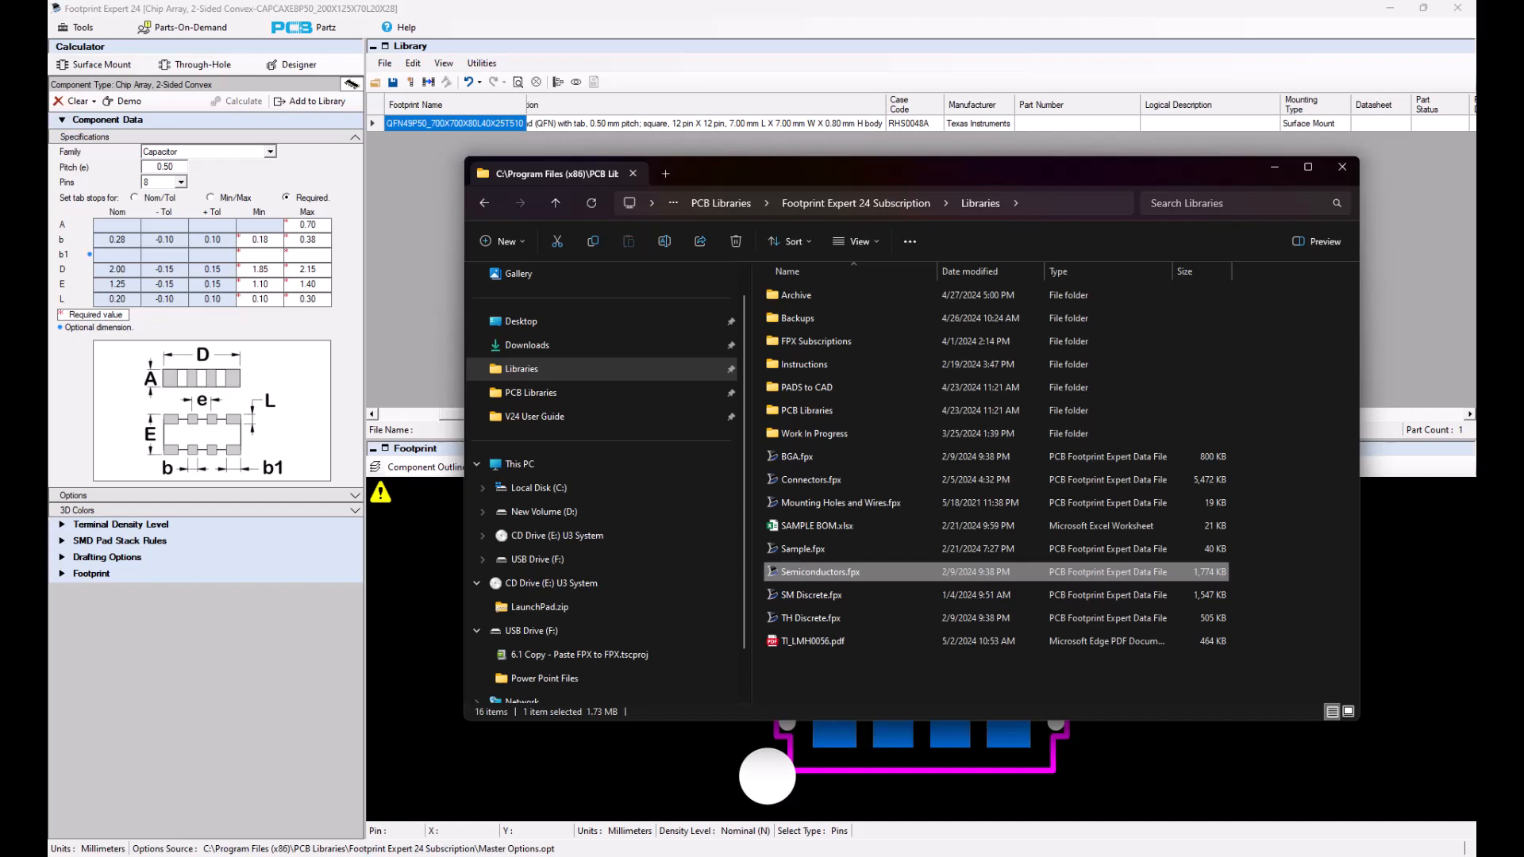
double_click(821, 641)
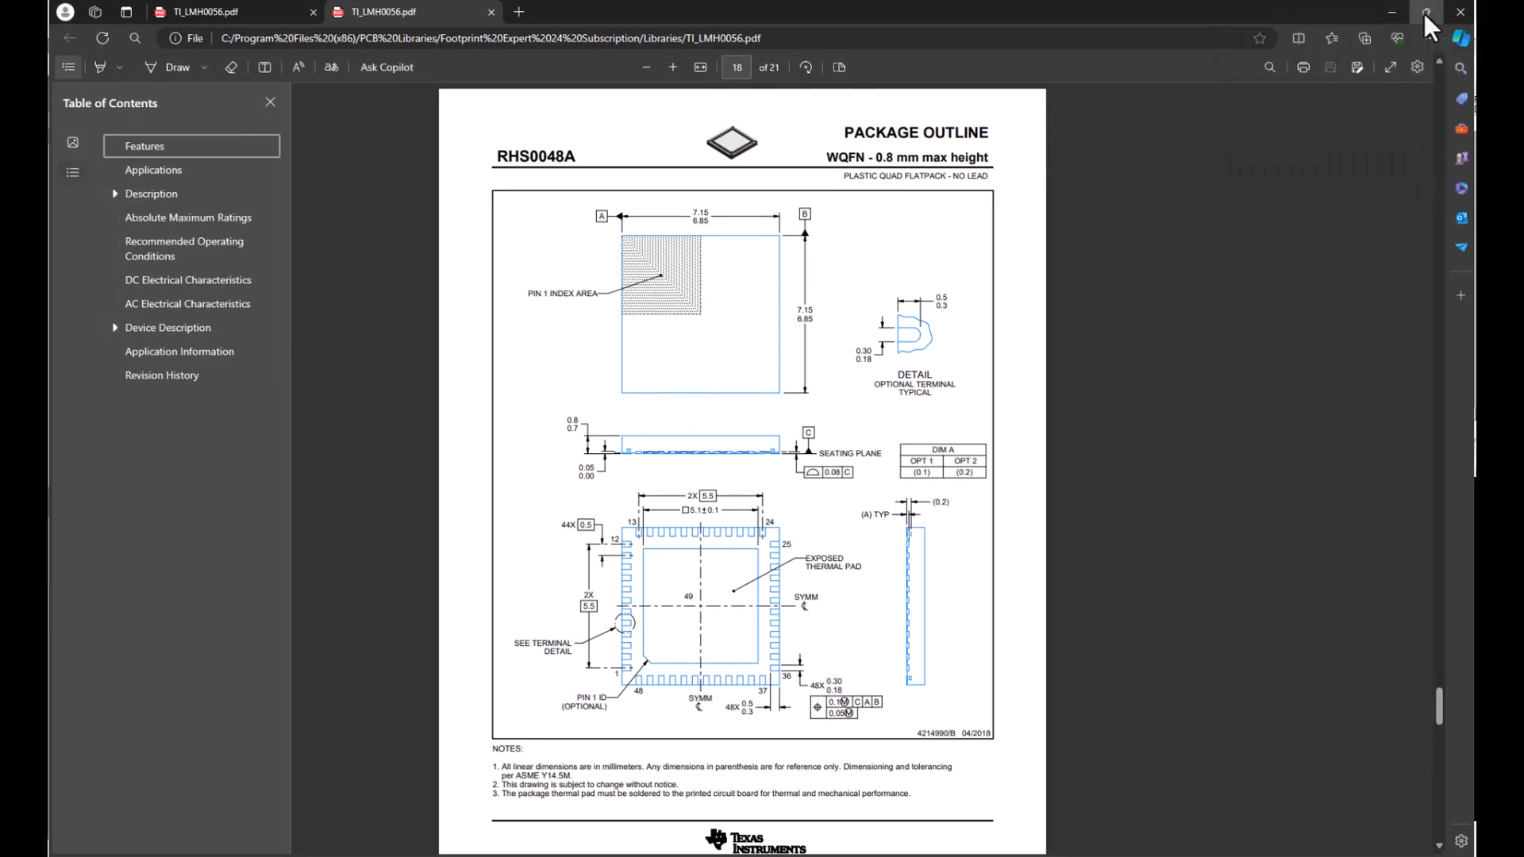
left_click(1424, 12)
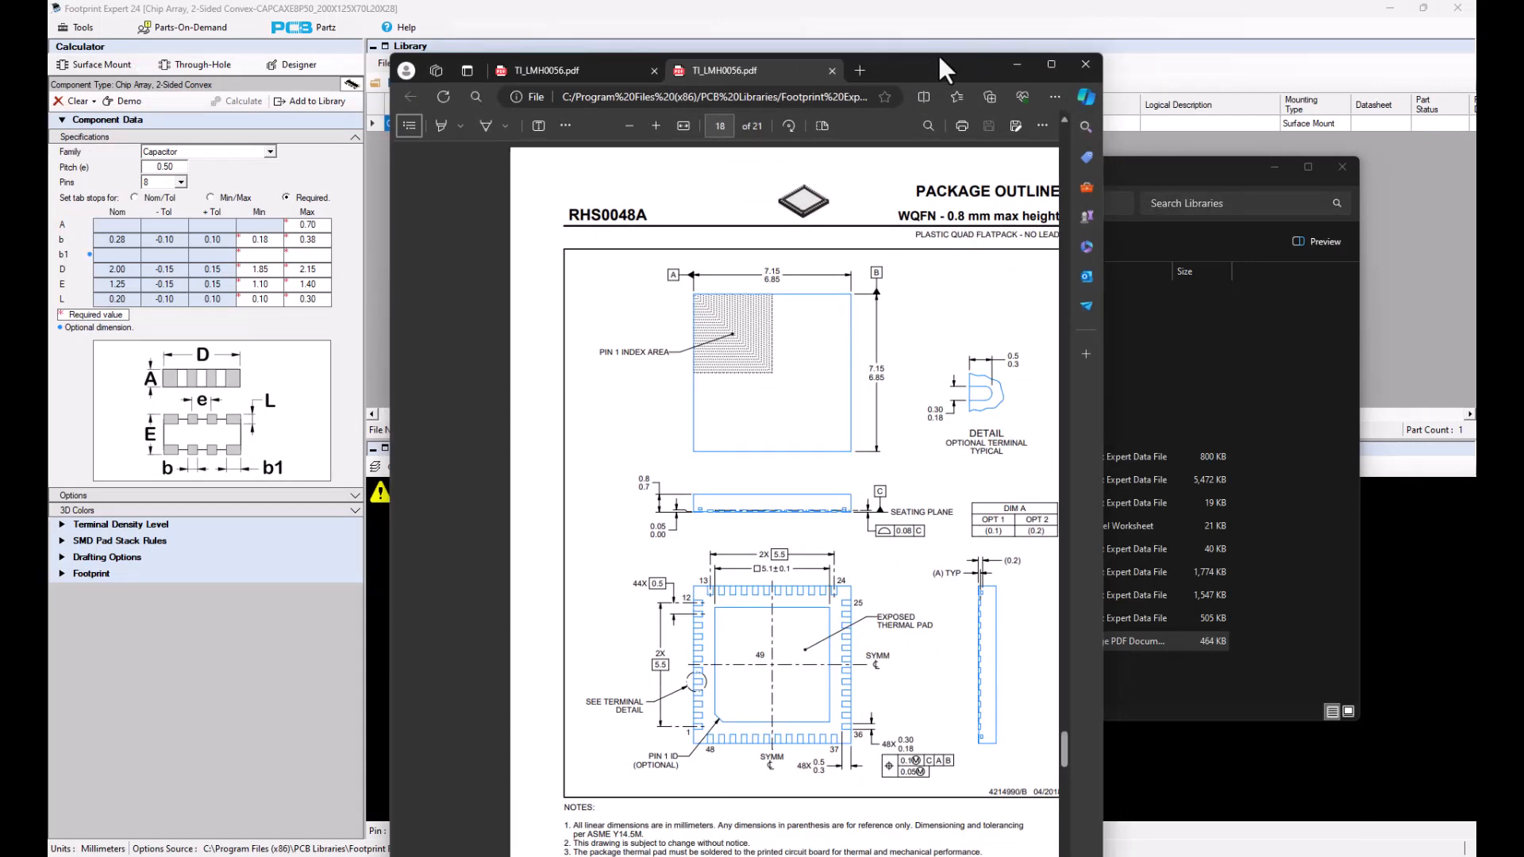
left_click_drag(936, 53, 939, 107)
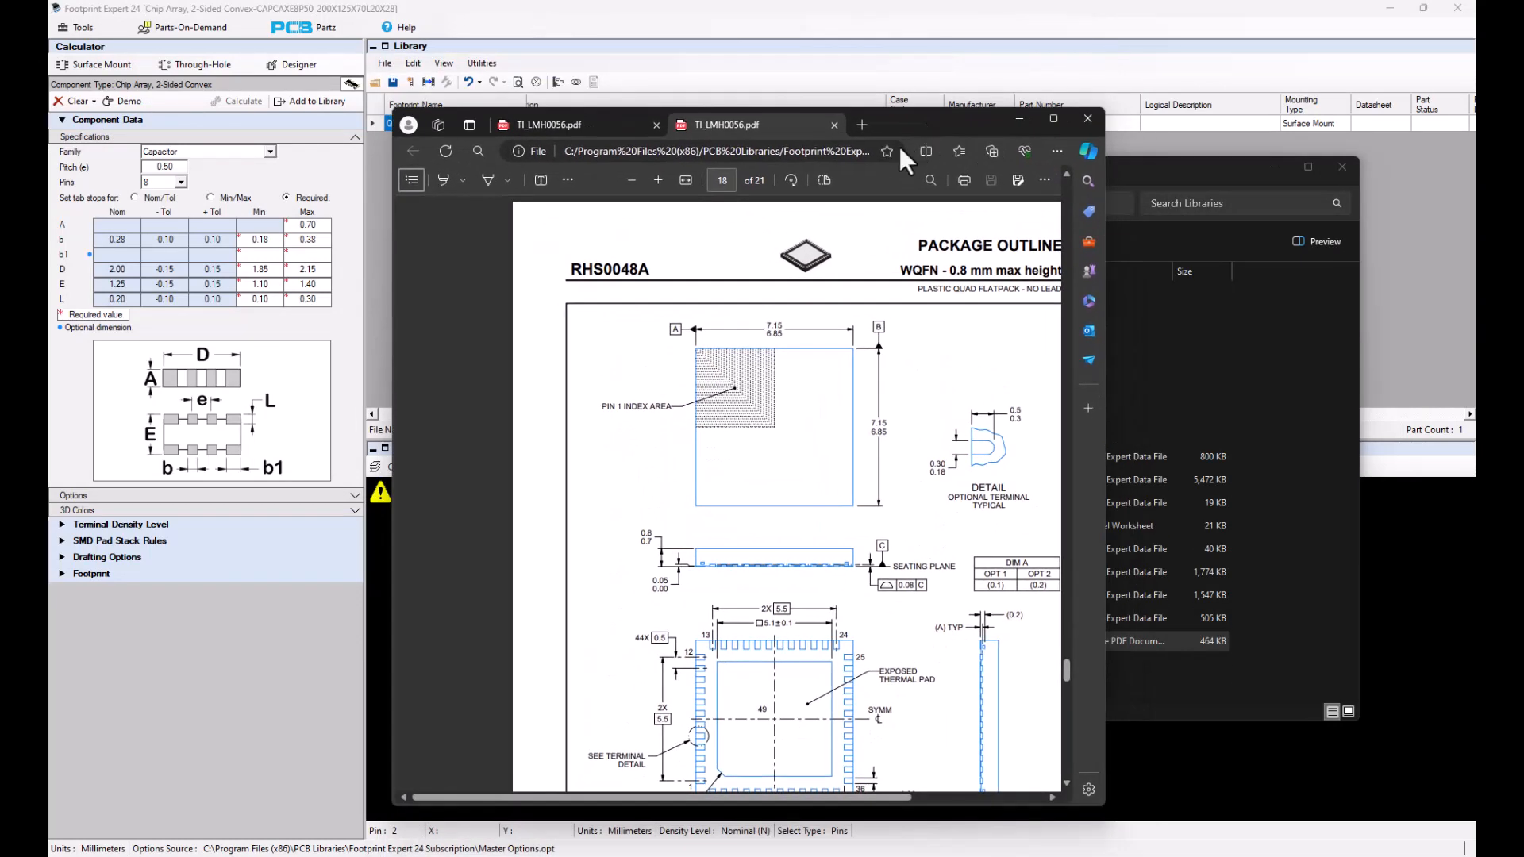
left_click(657, 126)
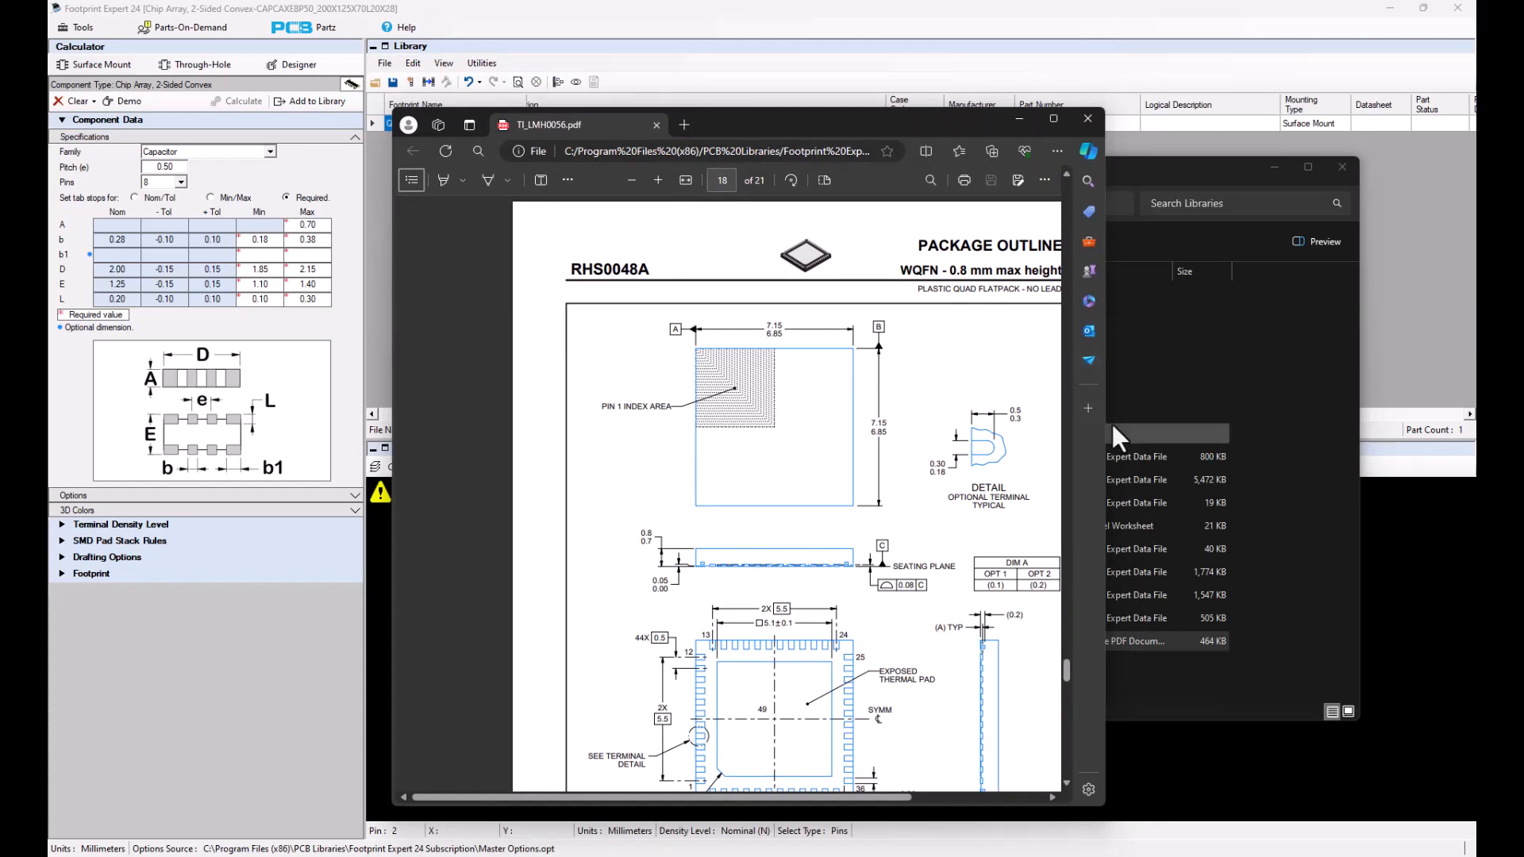
left_click_drag(1107, 431, 1227, 459)
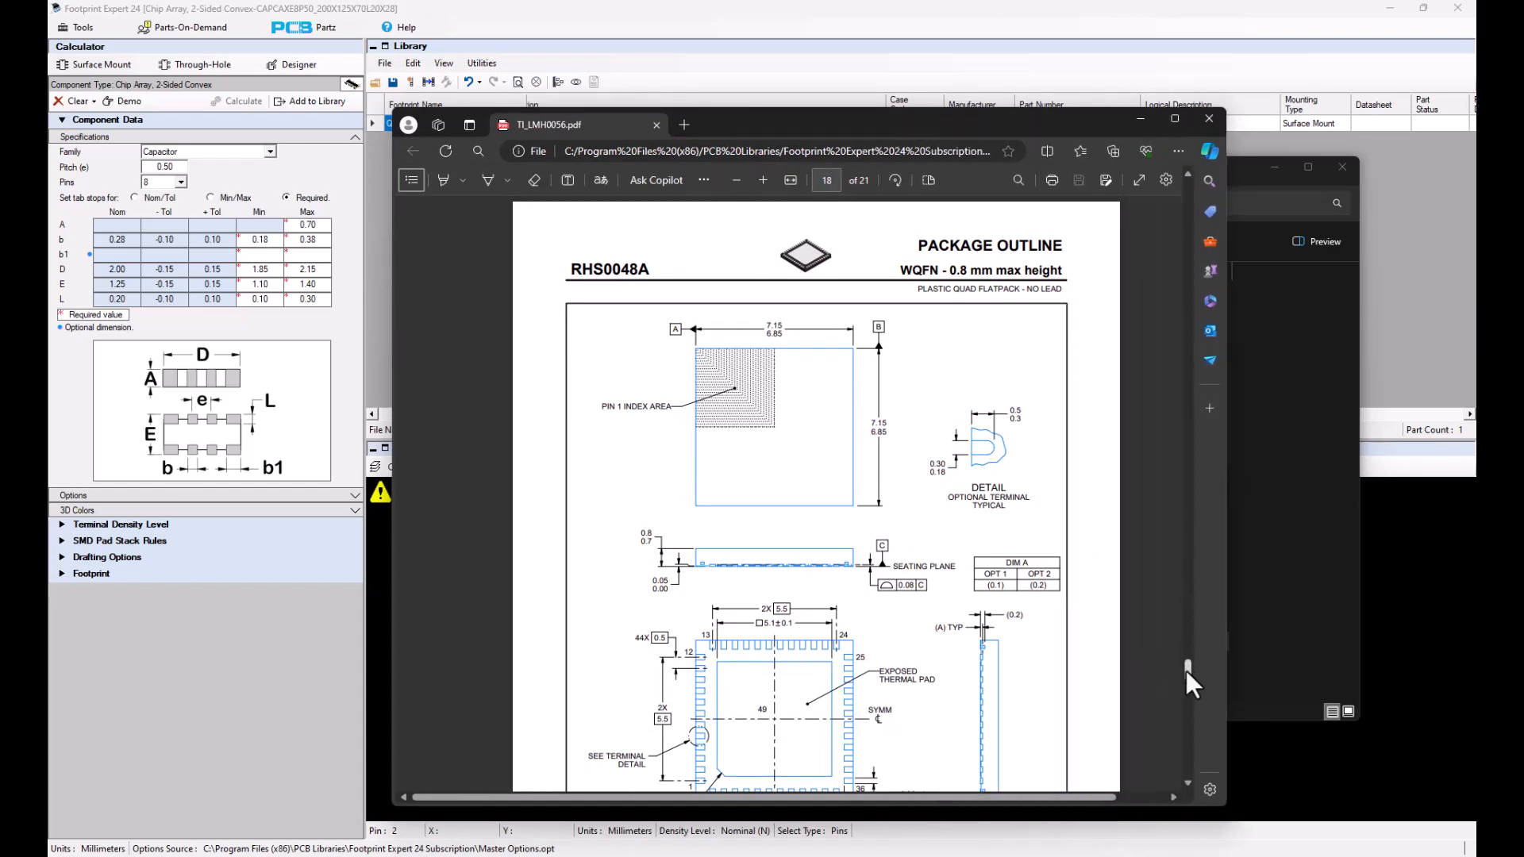
- Copy "HD/SD SDI Reclocker with 4:1 Input Multiplexer" from the datasheet's first-page title and return to the footprint library
left_click_drag(1188, 672, 1196, 179)
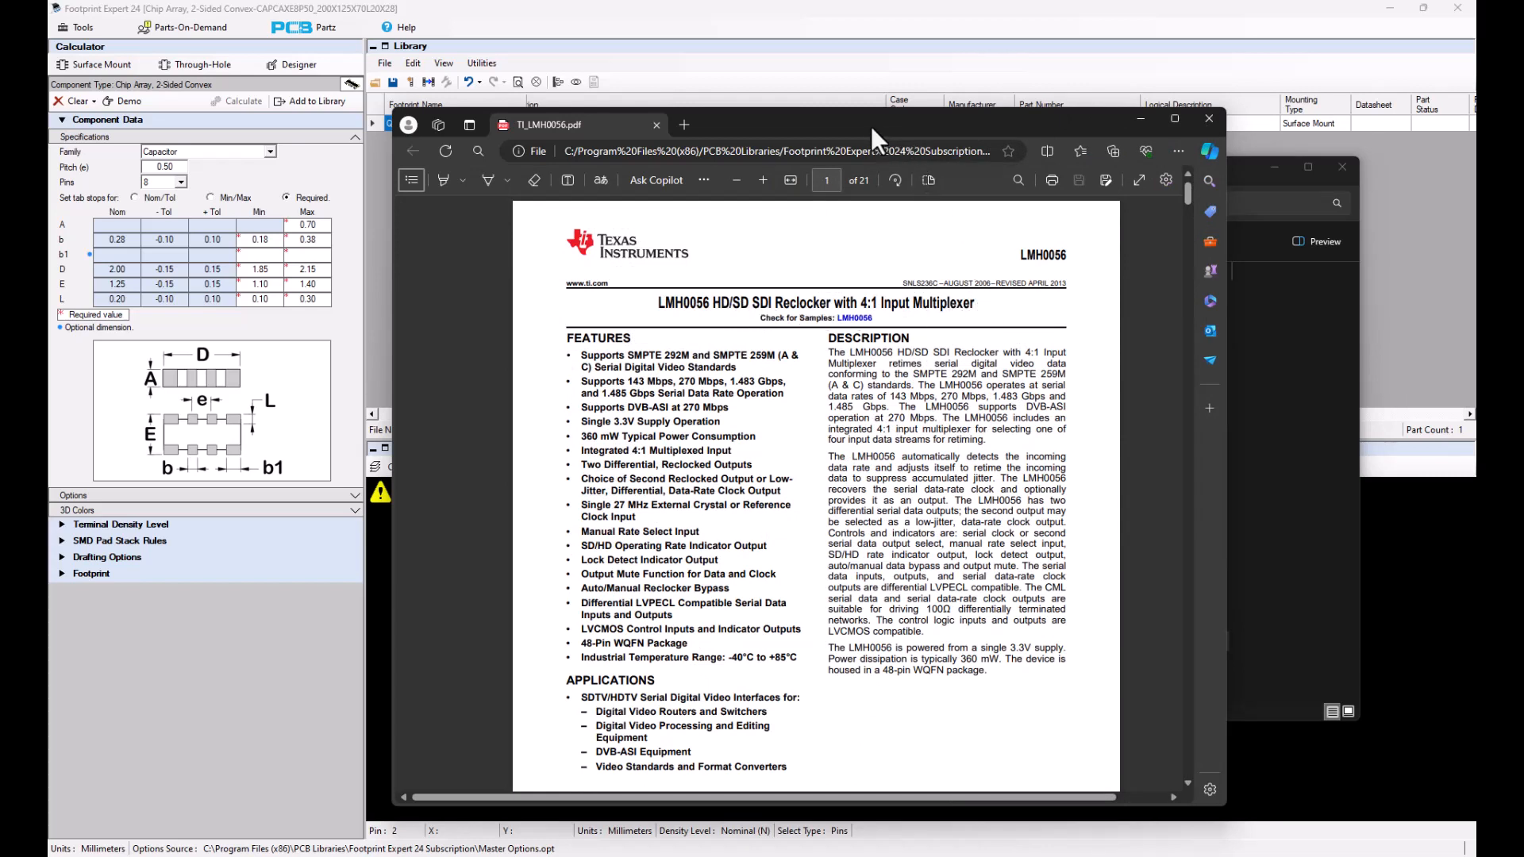
left_click_drag(870, 126, 784, 133)
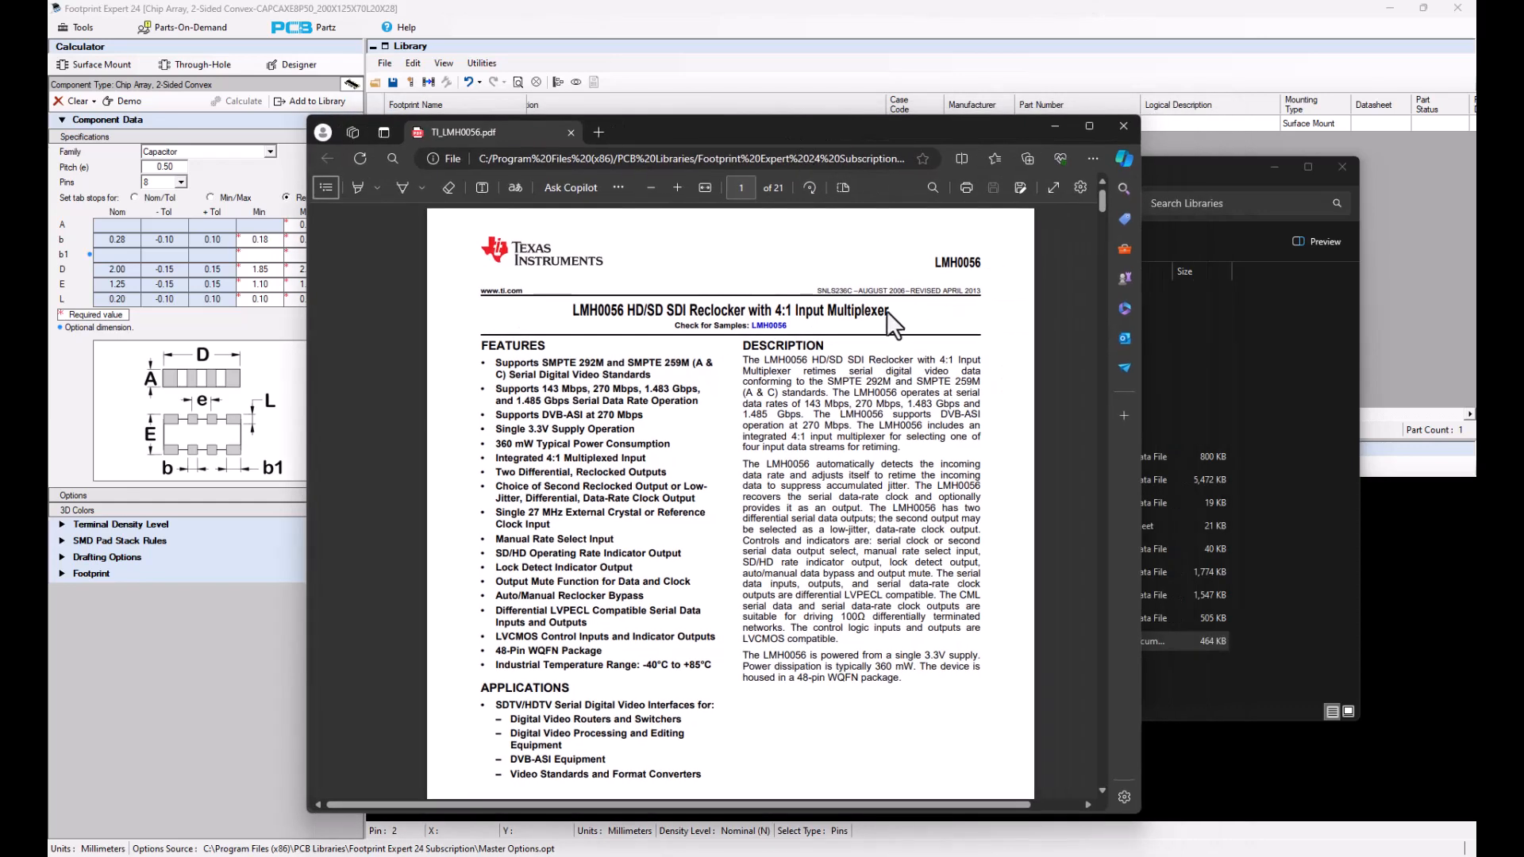
left_click_drag(889, 312, 625, 310)
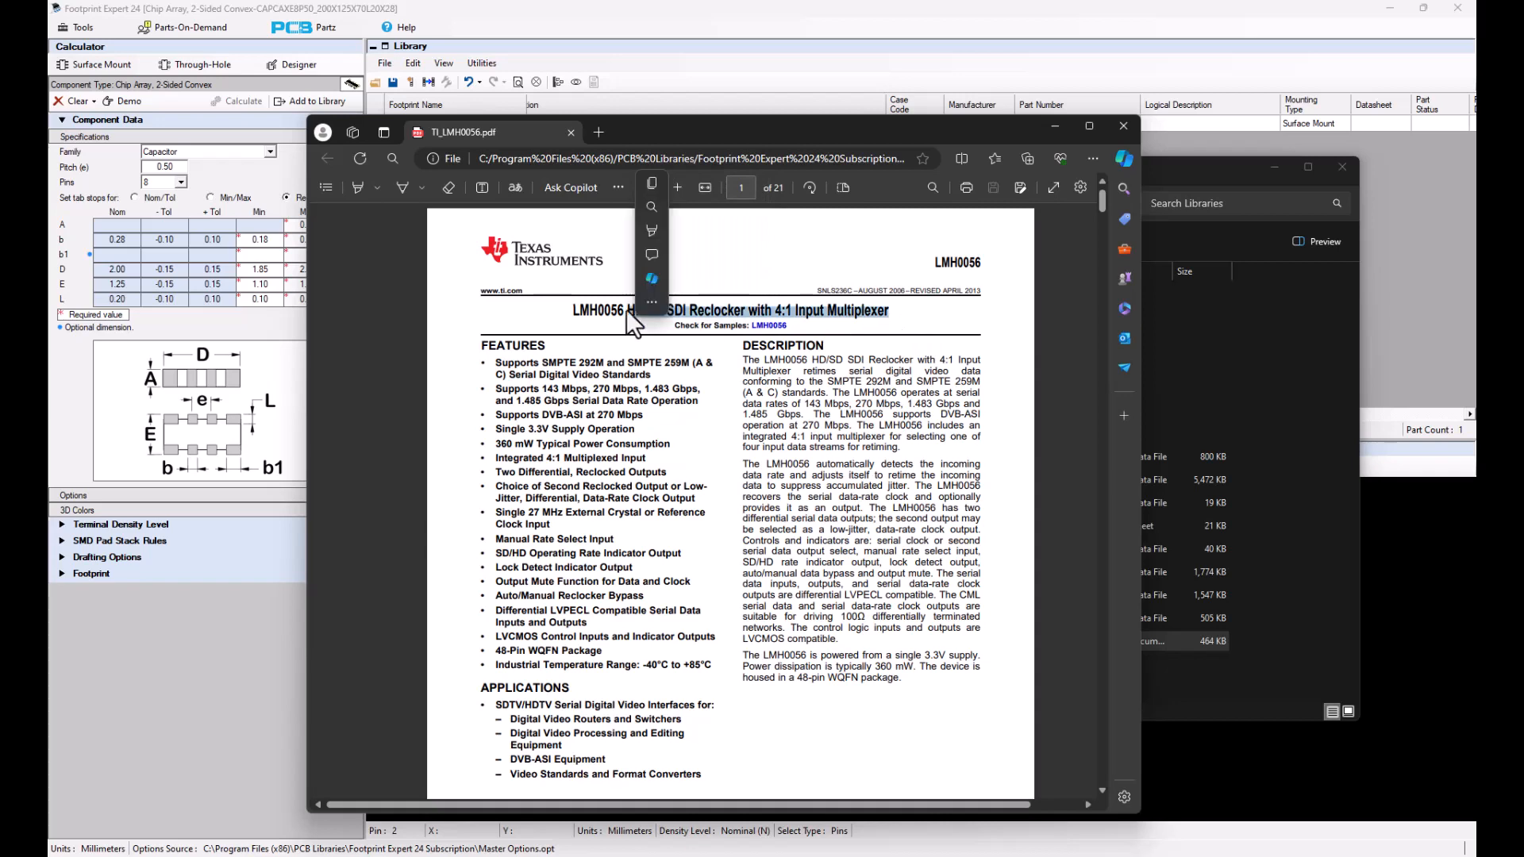
left_click(1059, 132)
left_click(1273, 168)
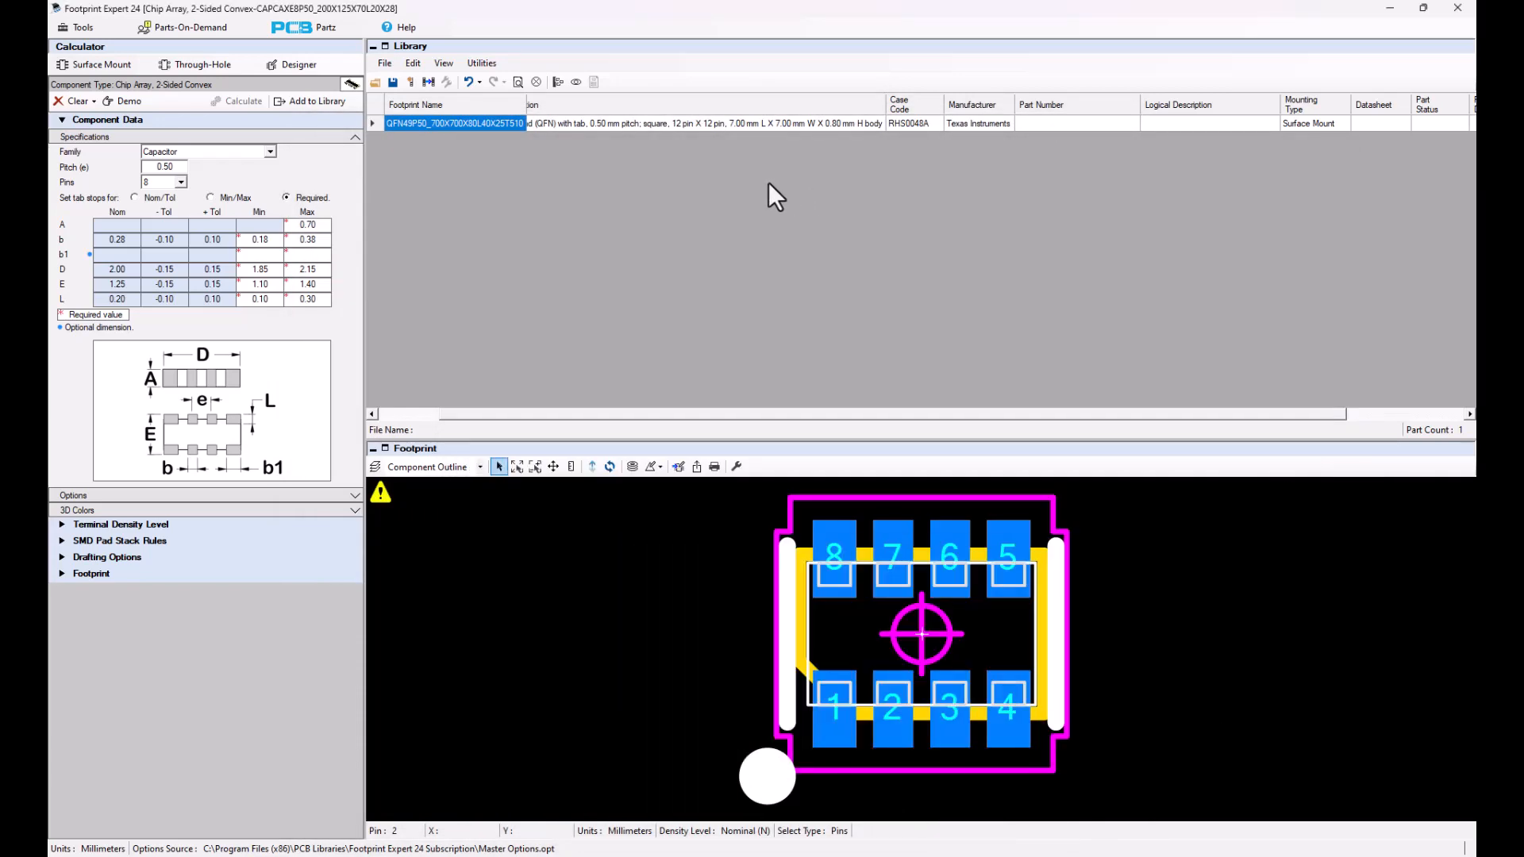
- Set the part's logical description to "IC, HD/SD SDI Reclocker with 4:1 Input Multiplexer" and fit the column to the text
left_click(1164, 122)
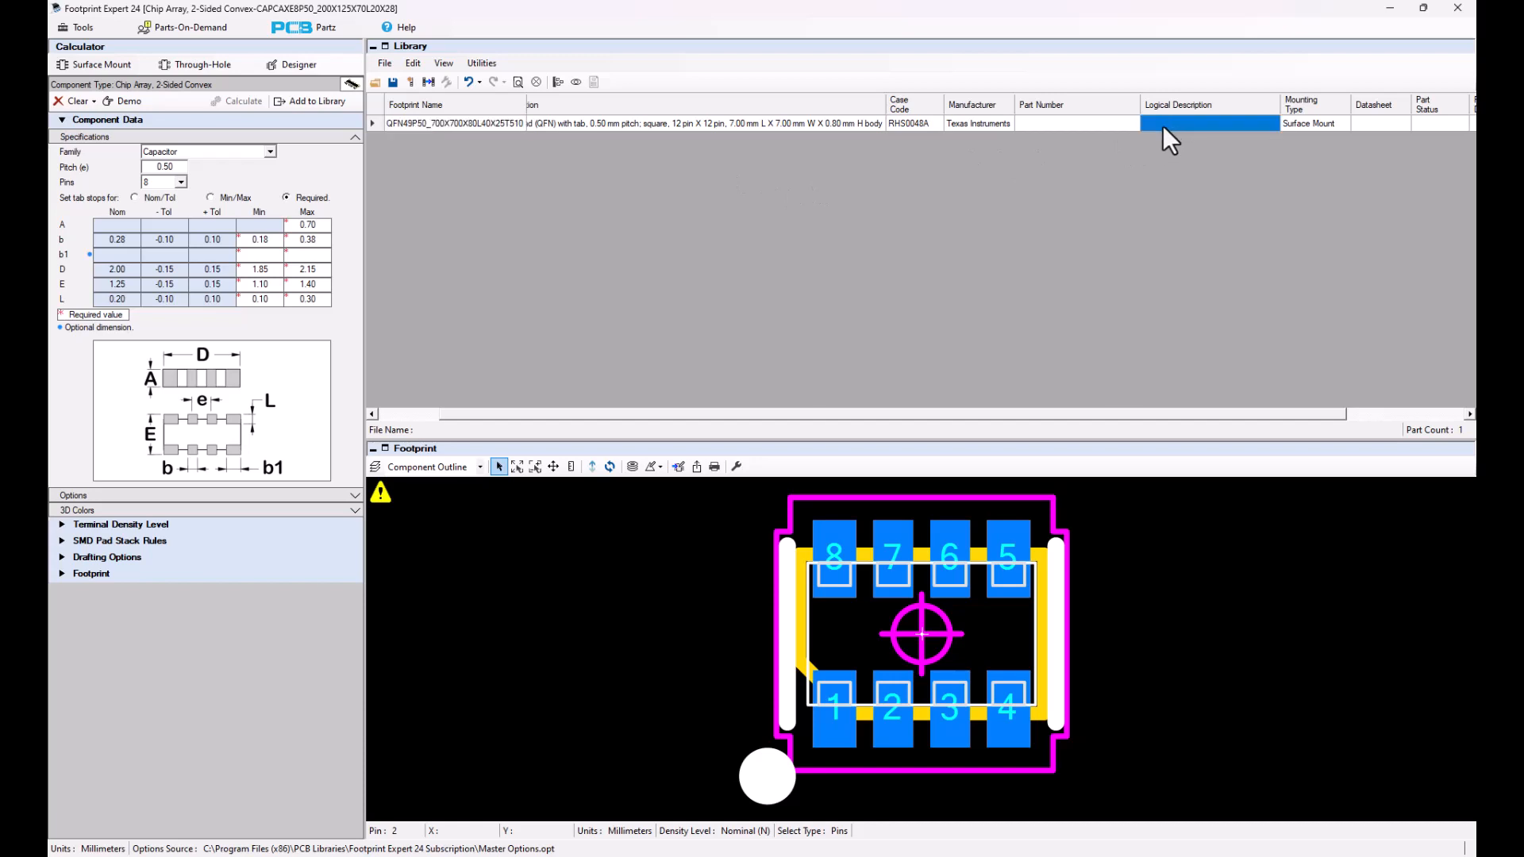
left_click(1164, 125)
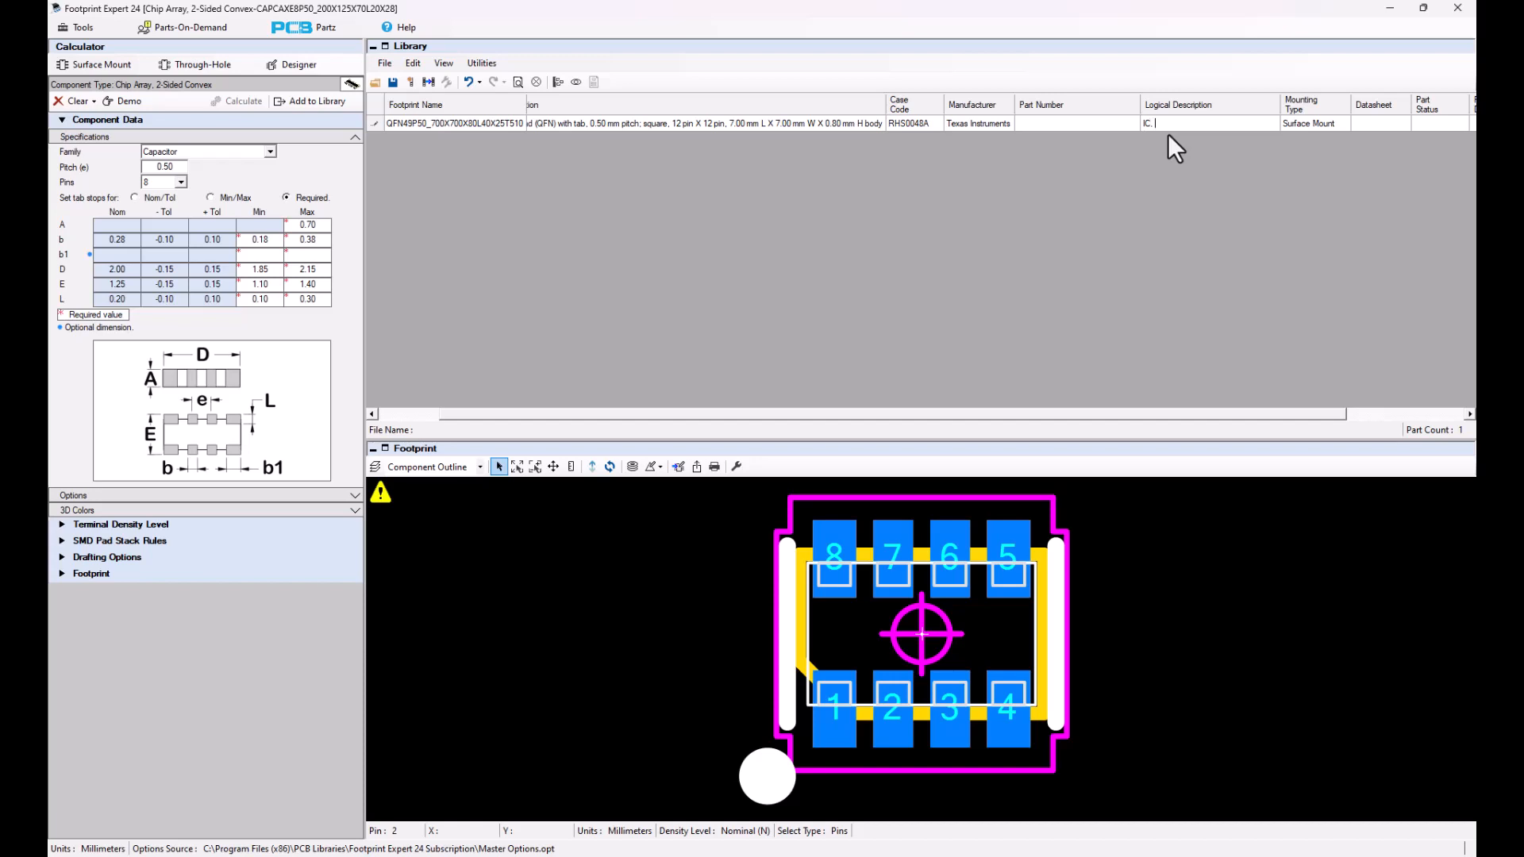
key("ctrl+v")
double_click(1281, 109)
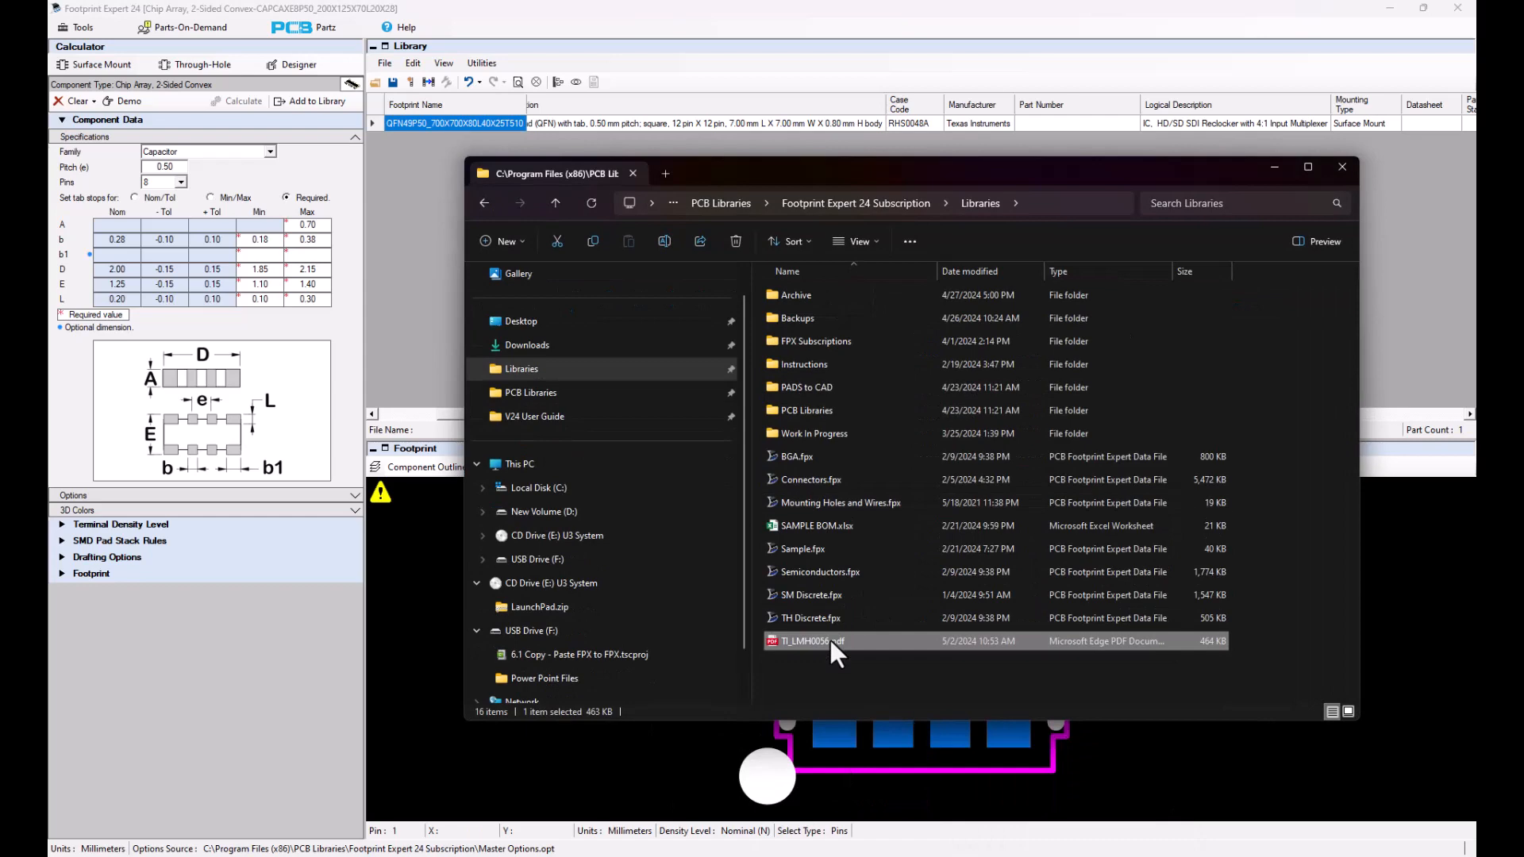
- Copy the orderable device number LMH0056SQE/NOPB from the Packaging Information table in TI_LMH0056.pdf and return to the footprint library
double_click(829, 636)
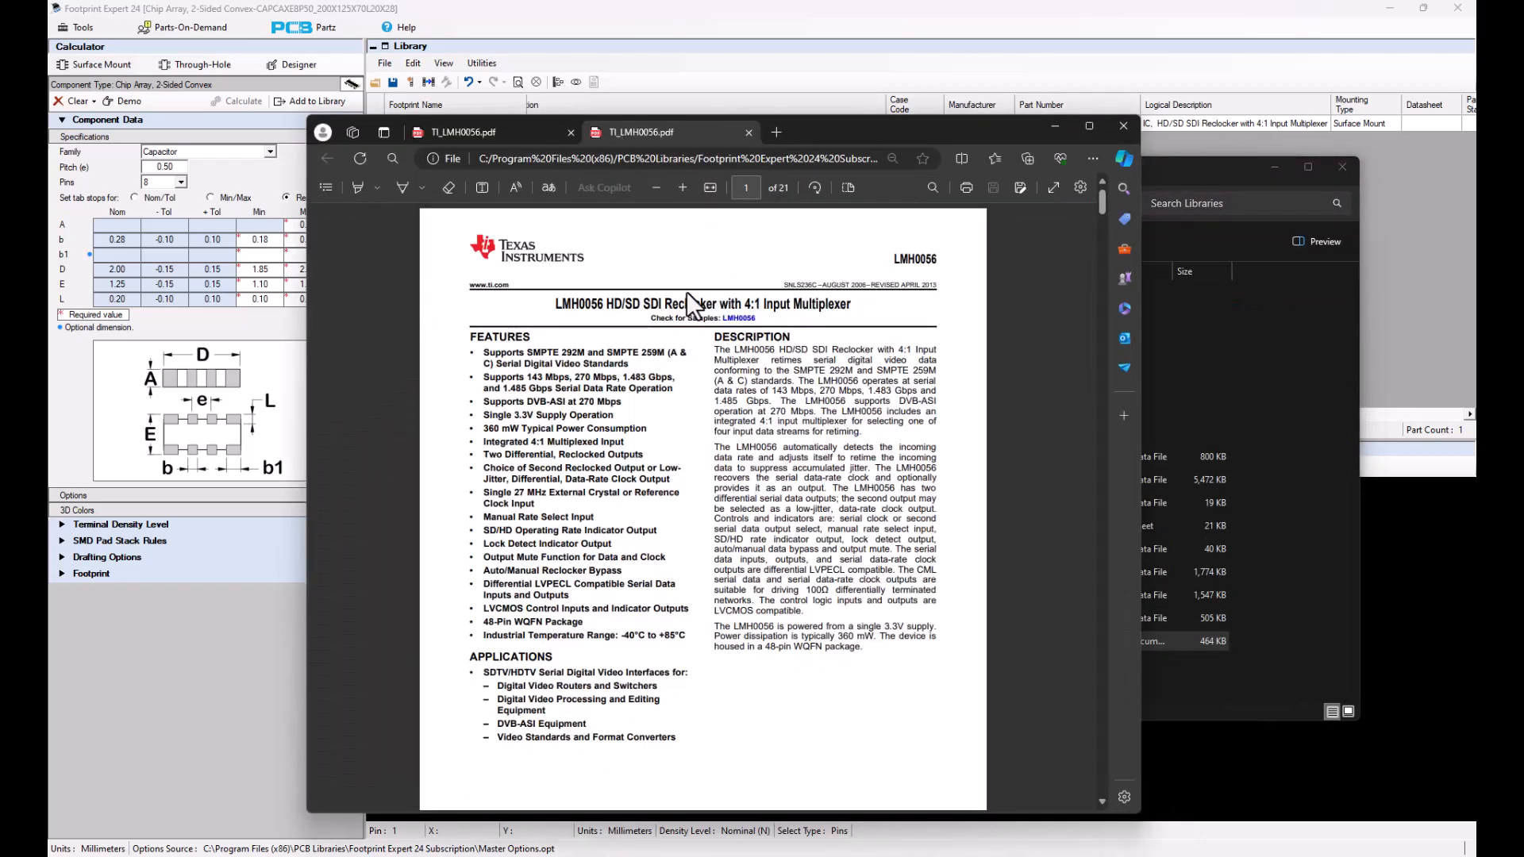
left_click_drag(1101, 204, 1070, 607)
scroll(799, 541, "down", 1)
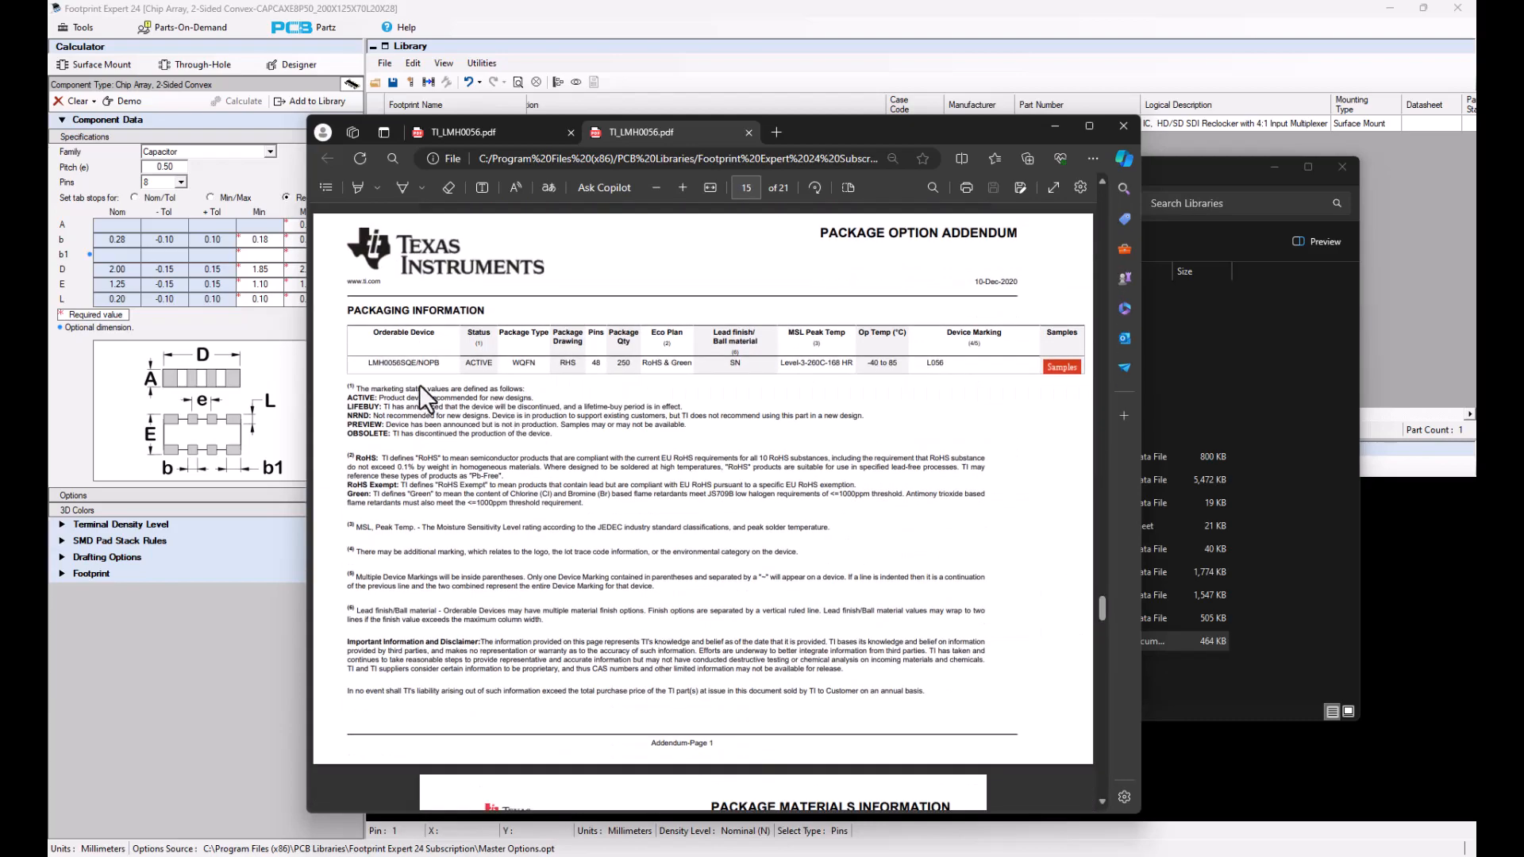
left_click_drag(445, 364, 378, 363)
left_click(1056, 126)
- Set the QFN part's part number to LMH0056SQE/NOPB and fit the Part Number column to the text
left_click(1033, 121)
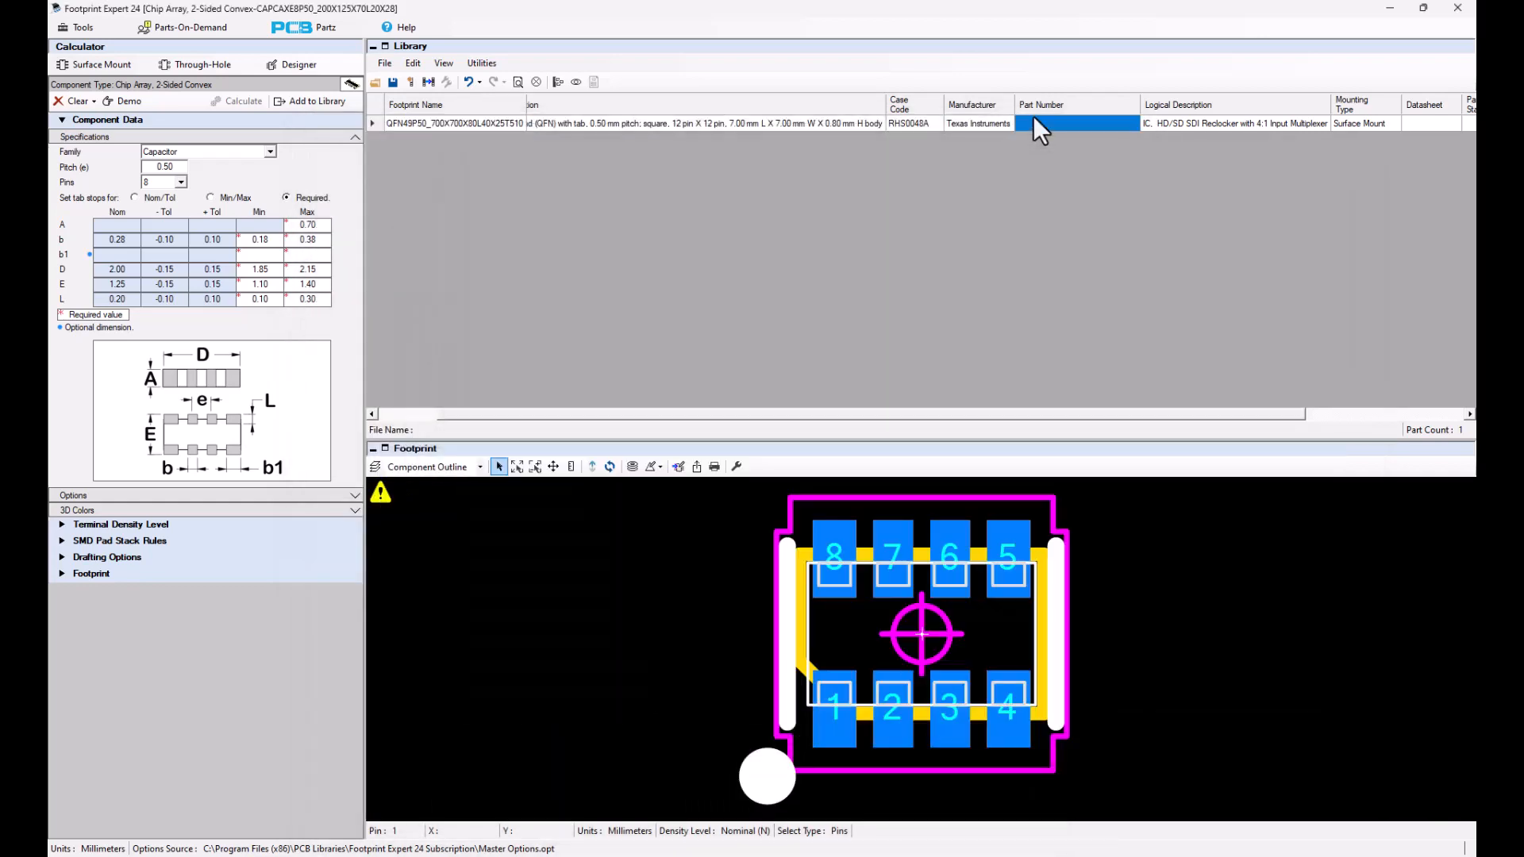
left_click(1028, 125)
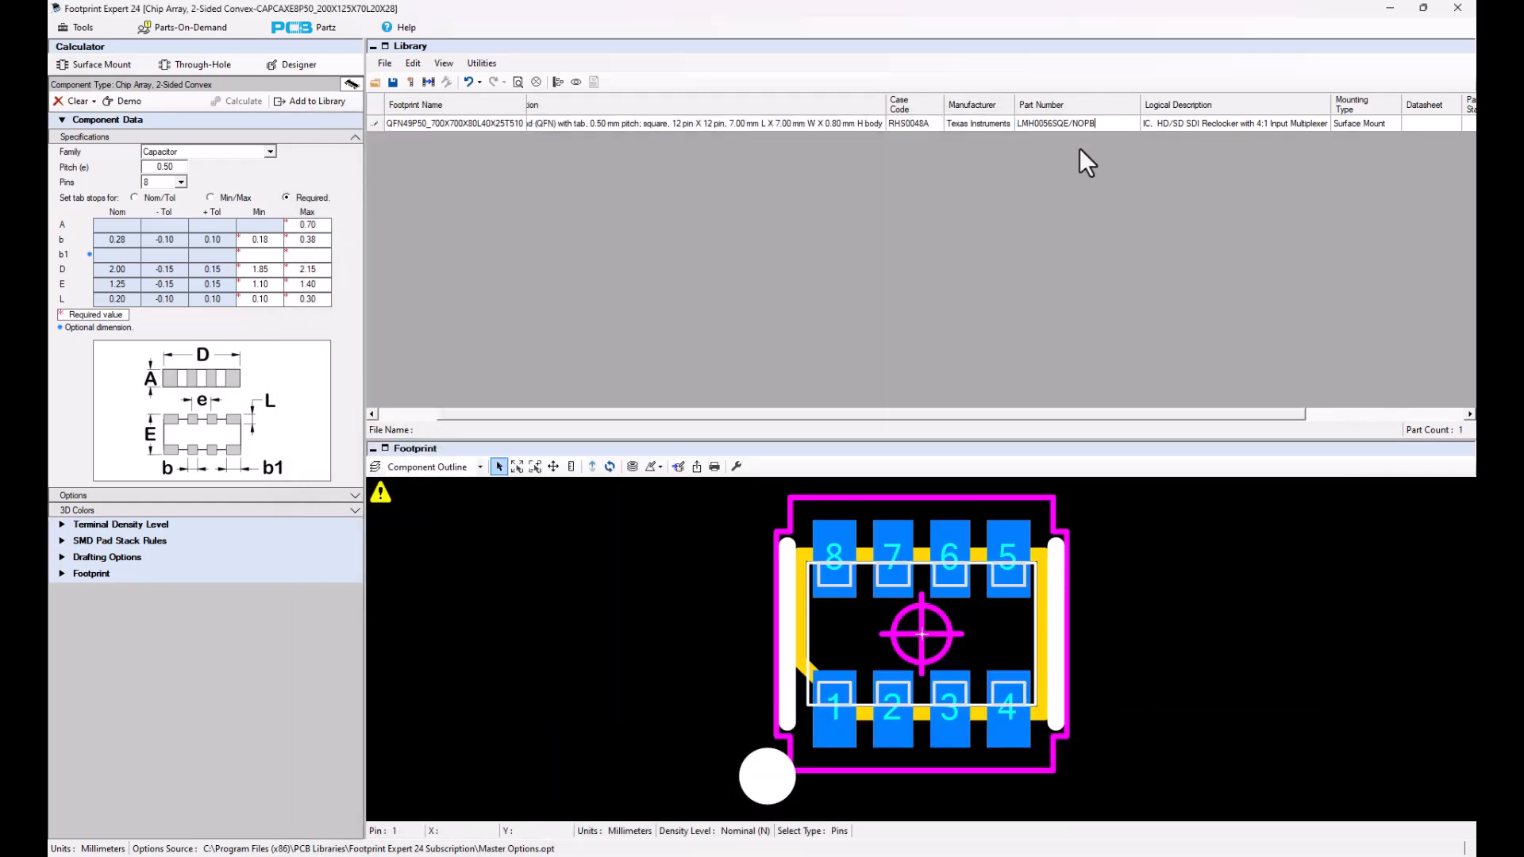
double_click(1140, 101)
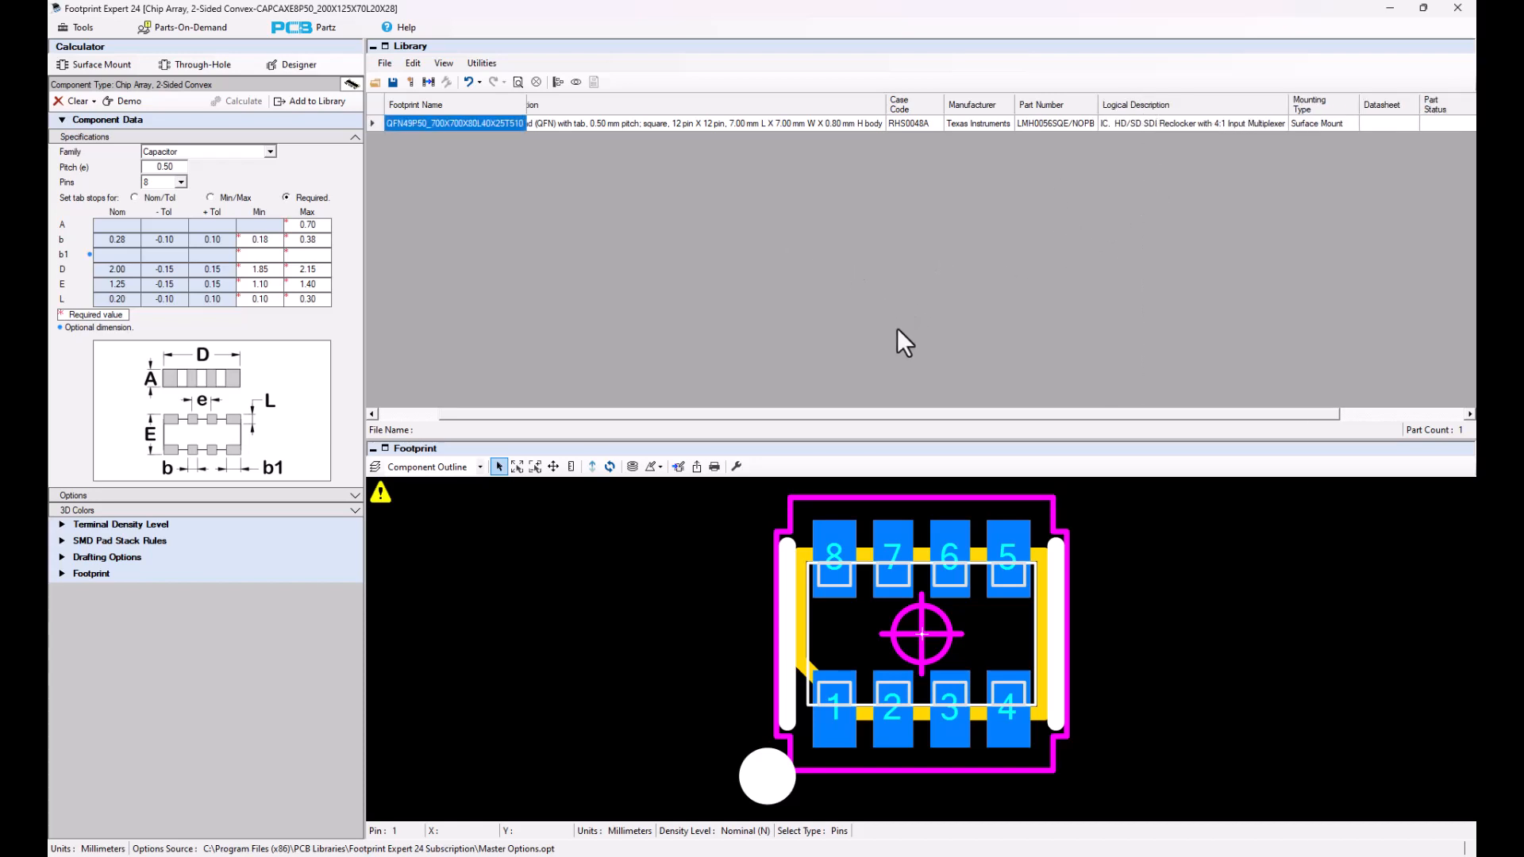
- Add a new blank row below the QFN part in the library table
left_click_drag(927, 413, 850, 406)
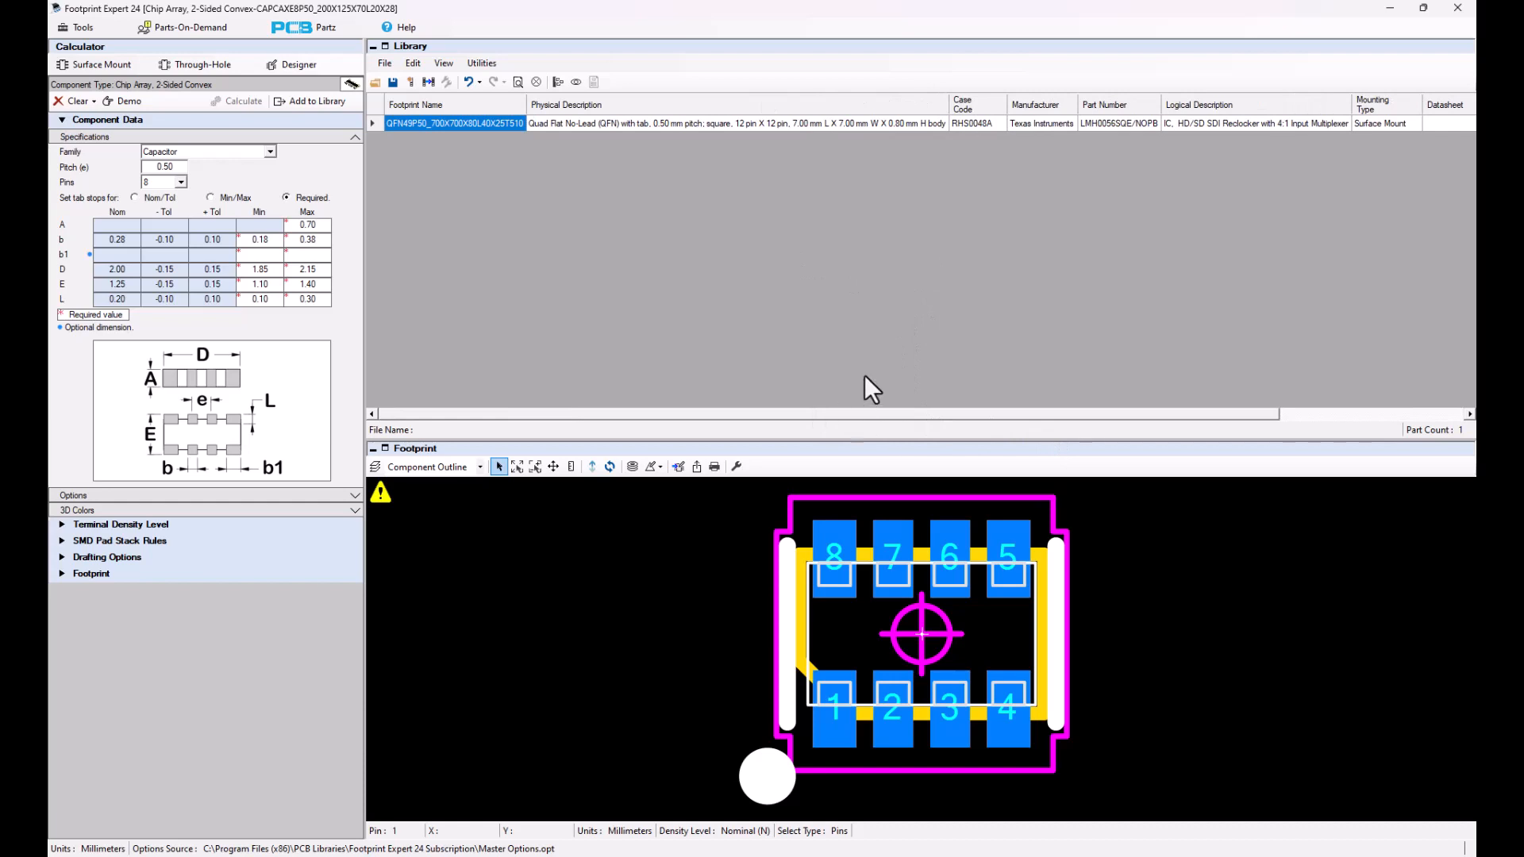
right_click(613, 195)
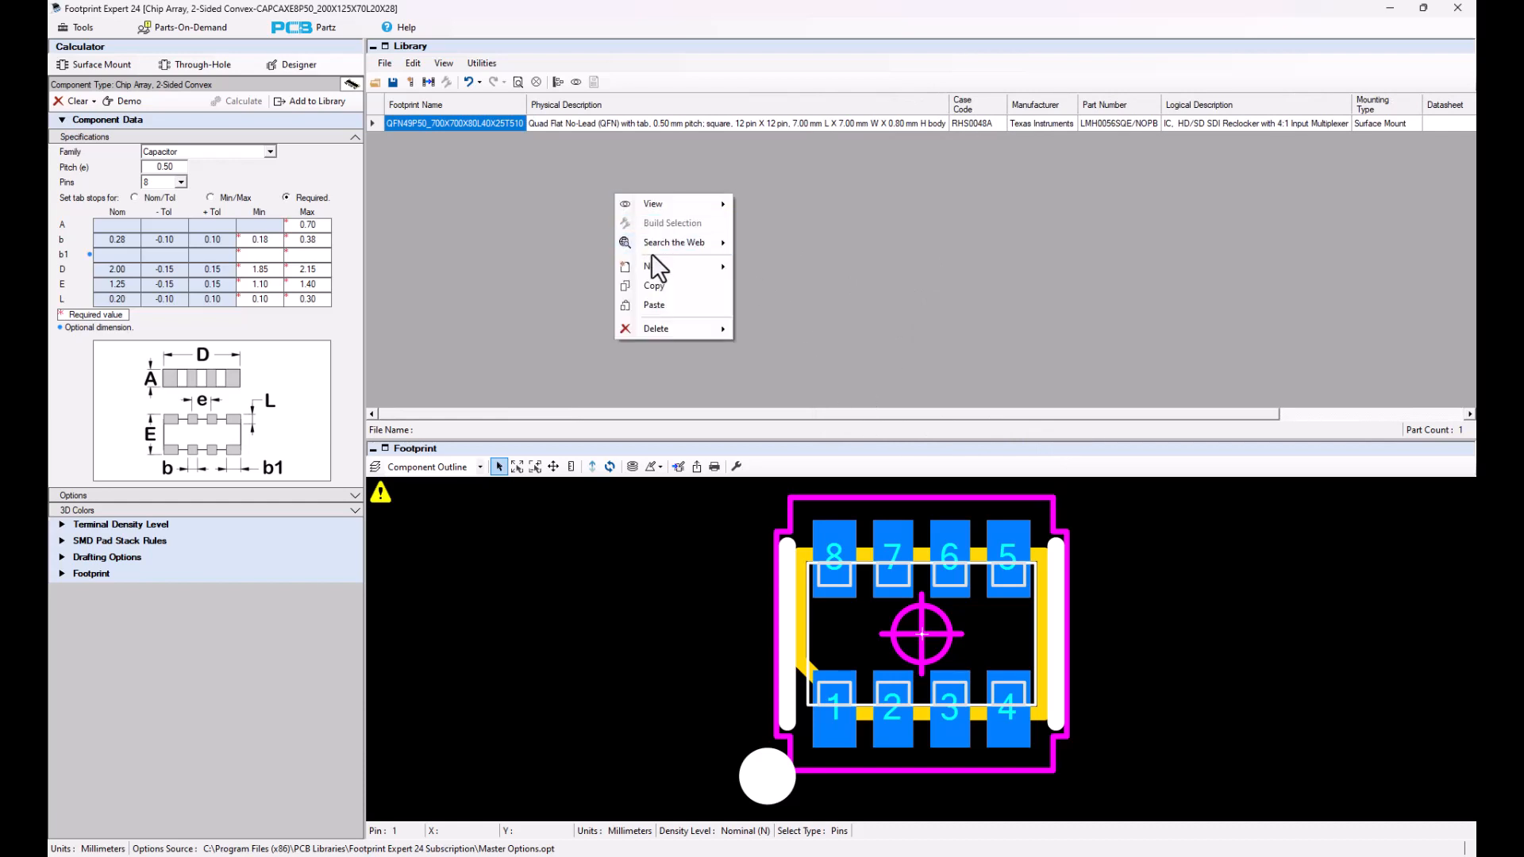
mouse_move(660, 268)
left_click(783, 274)
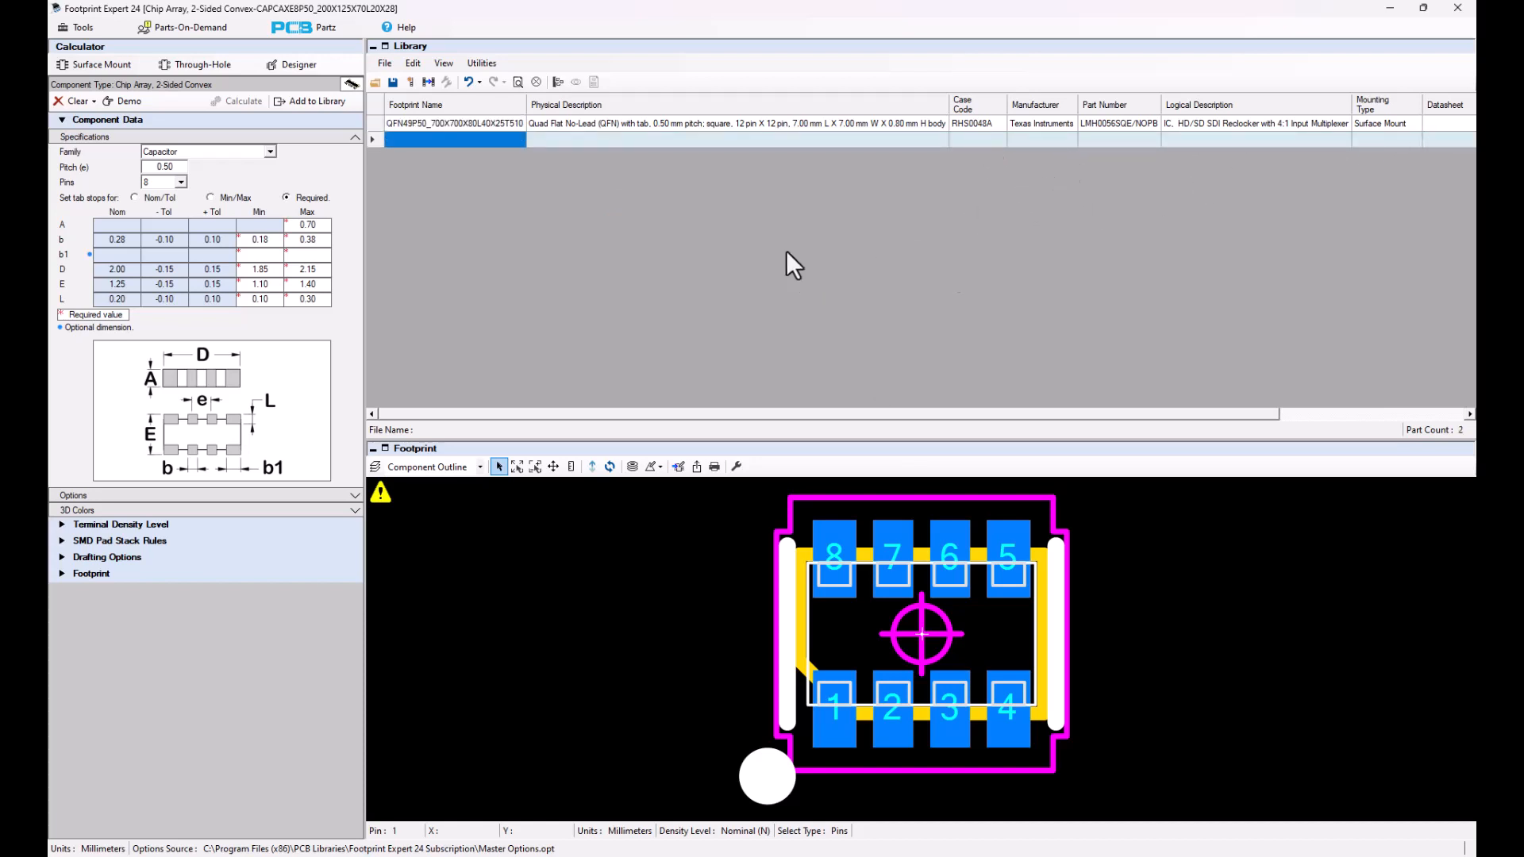
- Generate the demo Ball Grid Array (BGA) surface-mount footprint and add it to the library as a new row
left_click(93, 62)
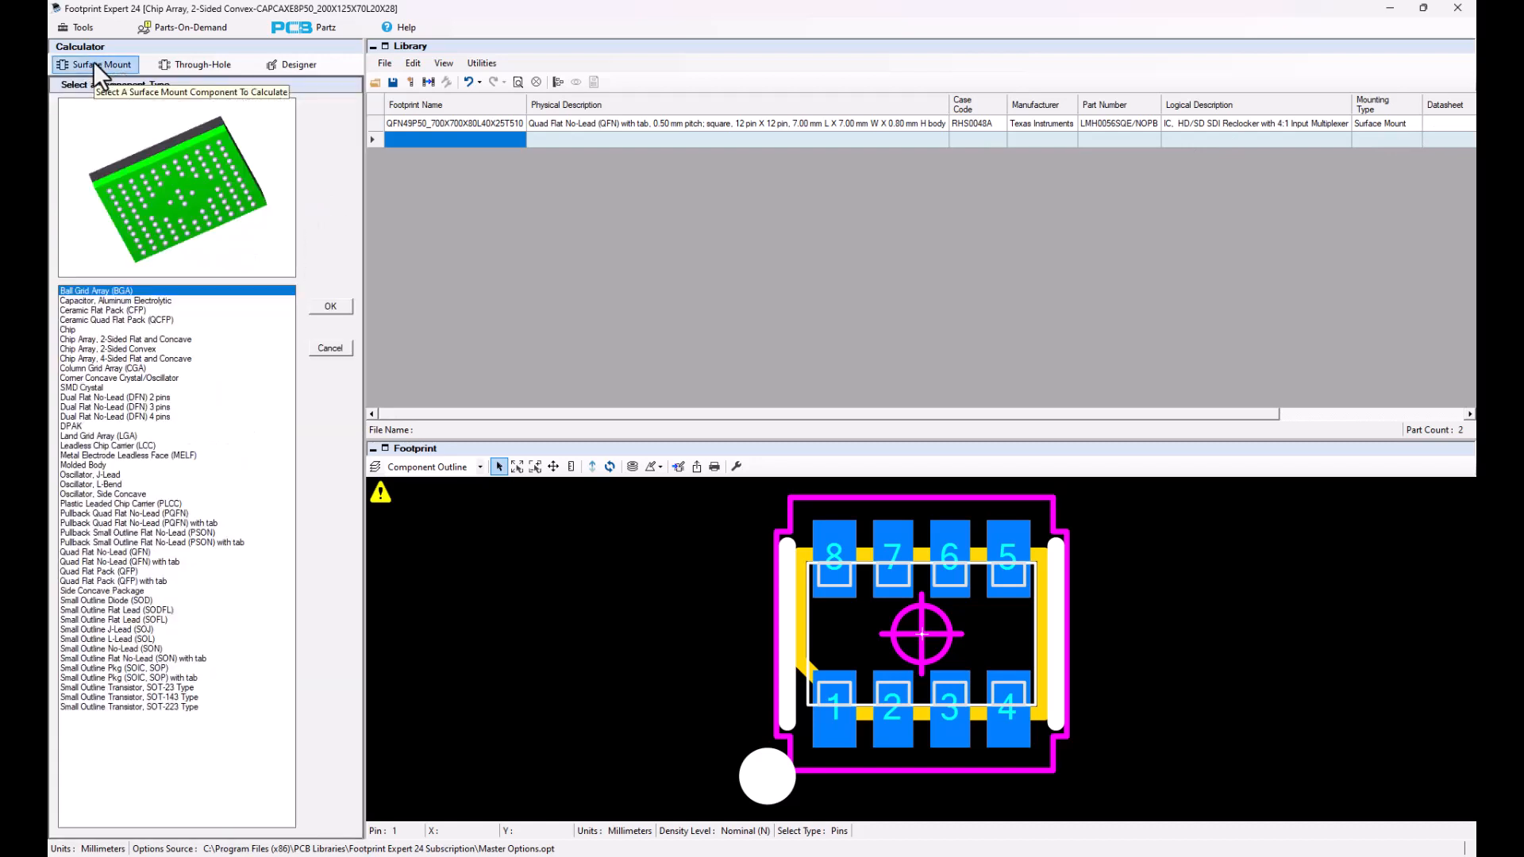
left_click(332, 310)
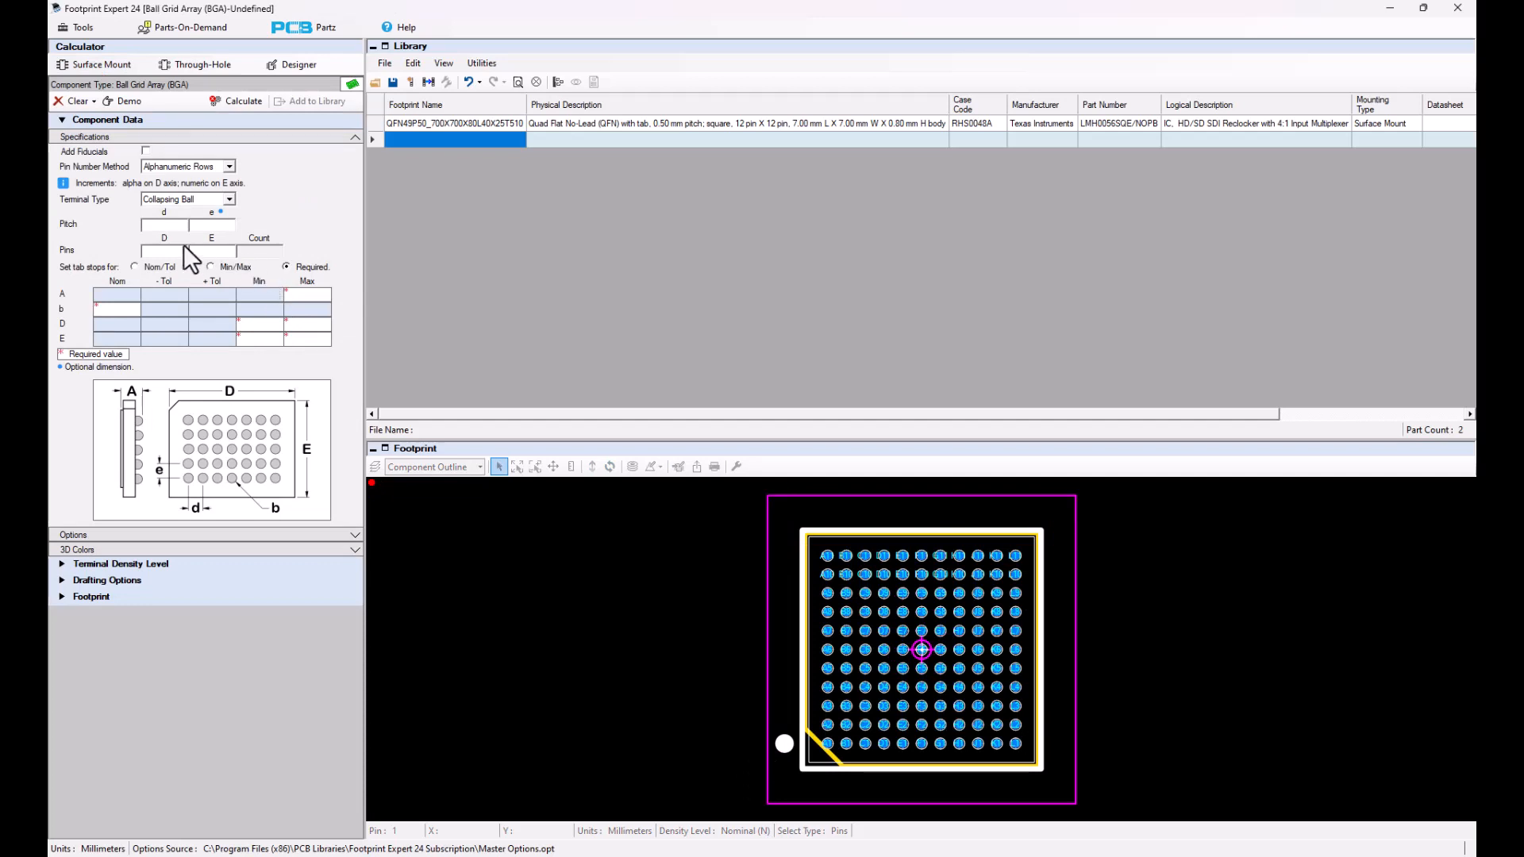
left_click(123, 99)
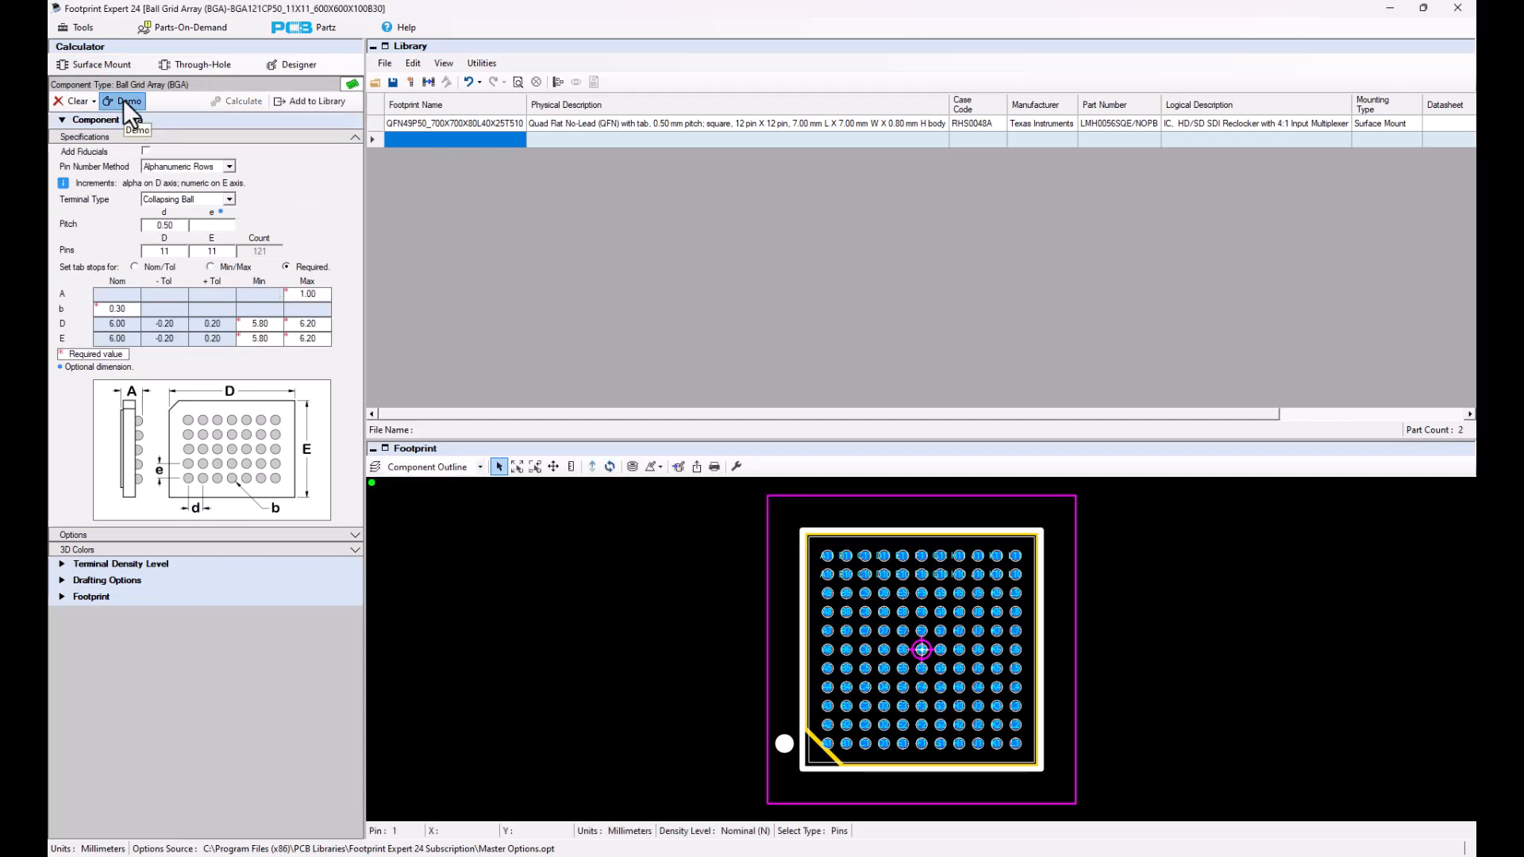
left_click(302, 101)
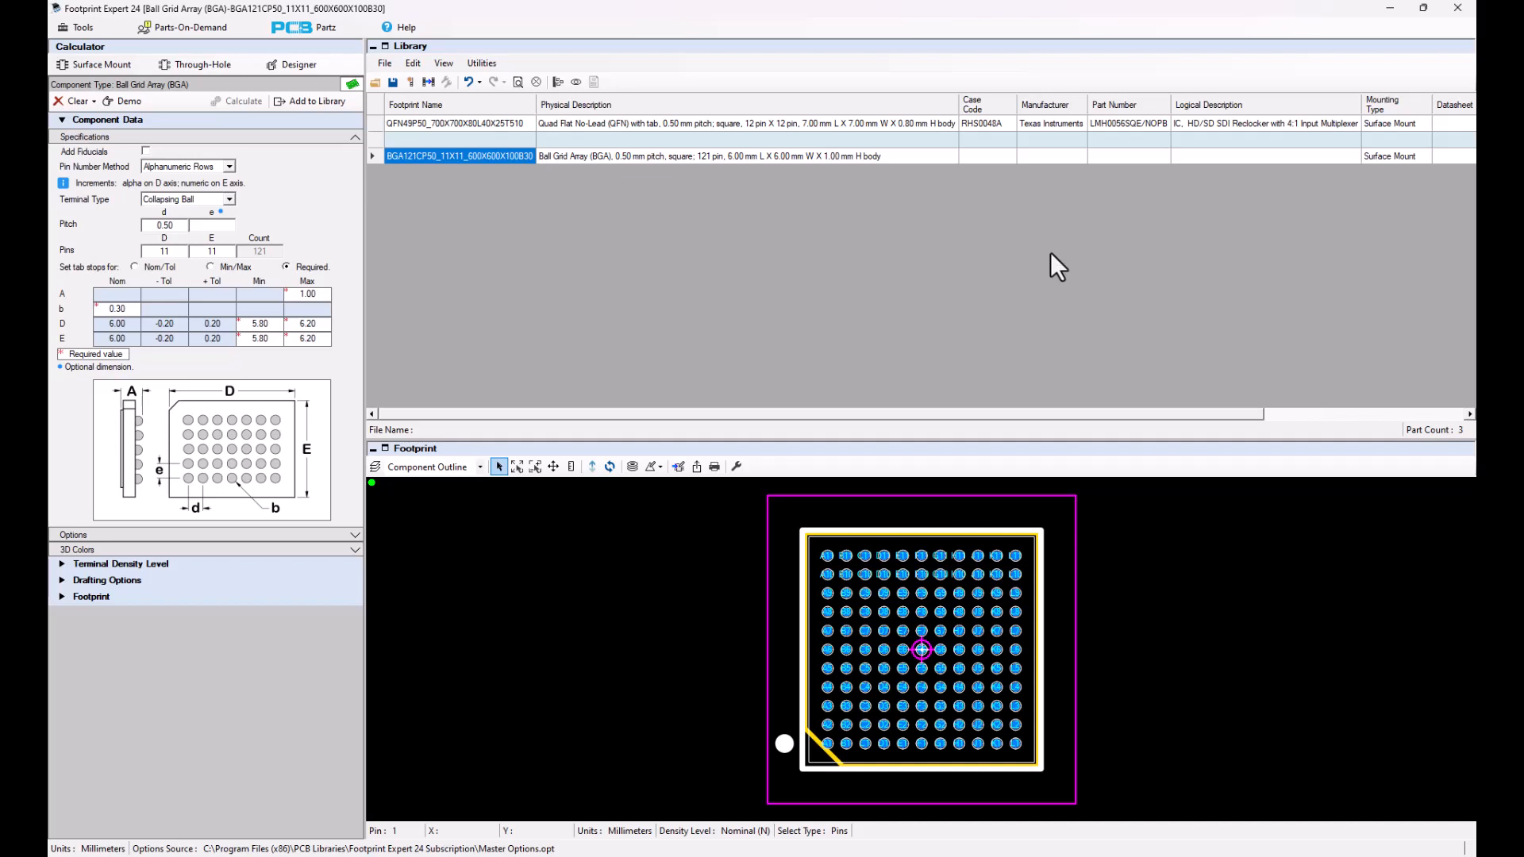
- Set the blank row's mounting type to Through-hole
left_click(1378, 137)
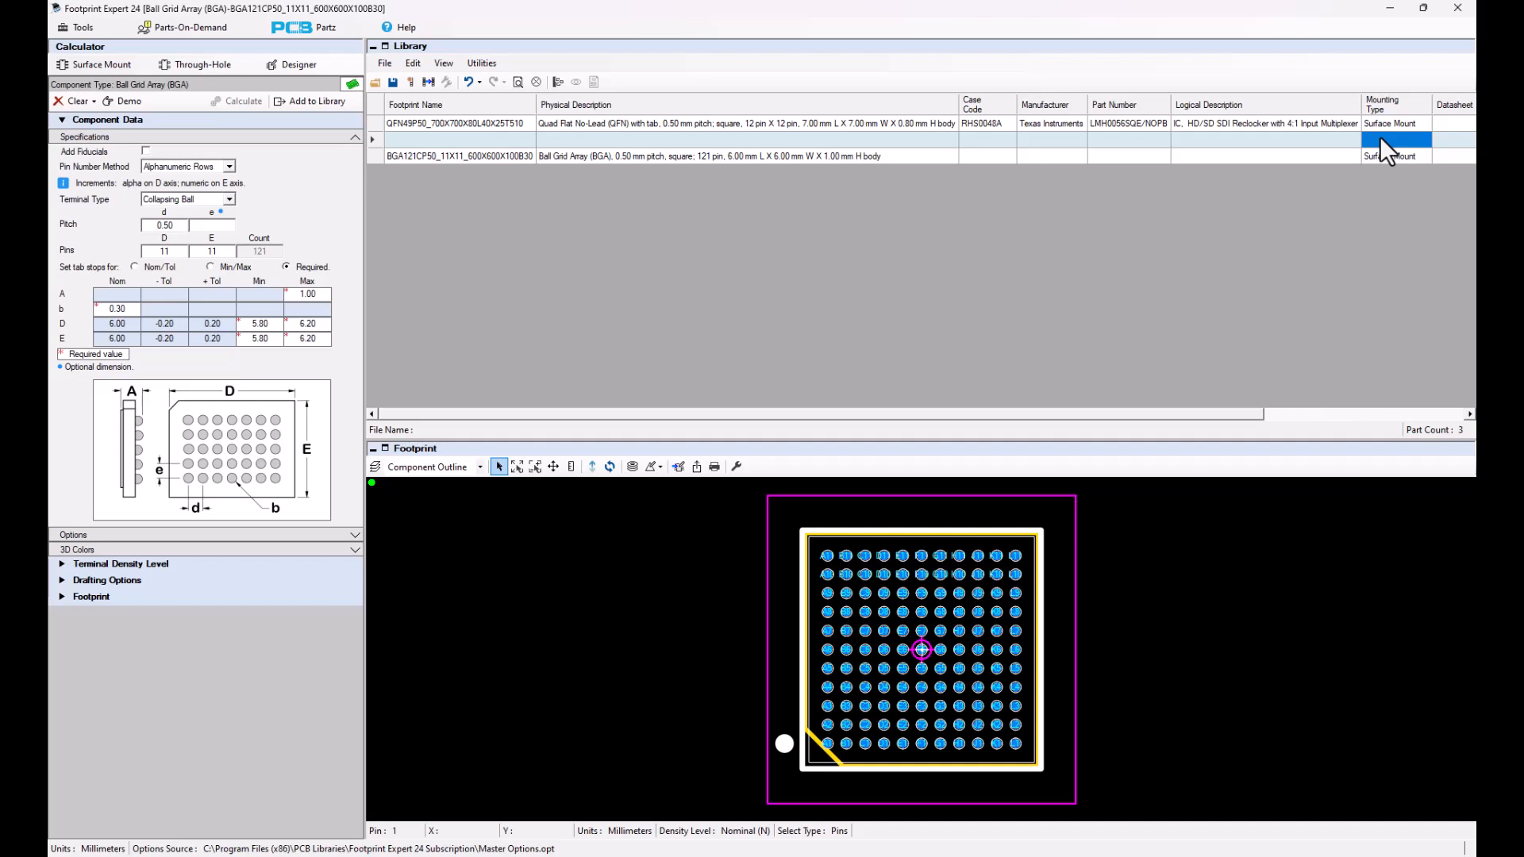
type("s")
key("BackSpace")
type("t")
left_click(1397, 149)
- Set the QFN part's footprint date to the current date and time
left_click_drag(1144, 417, 1419, 426)
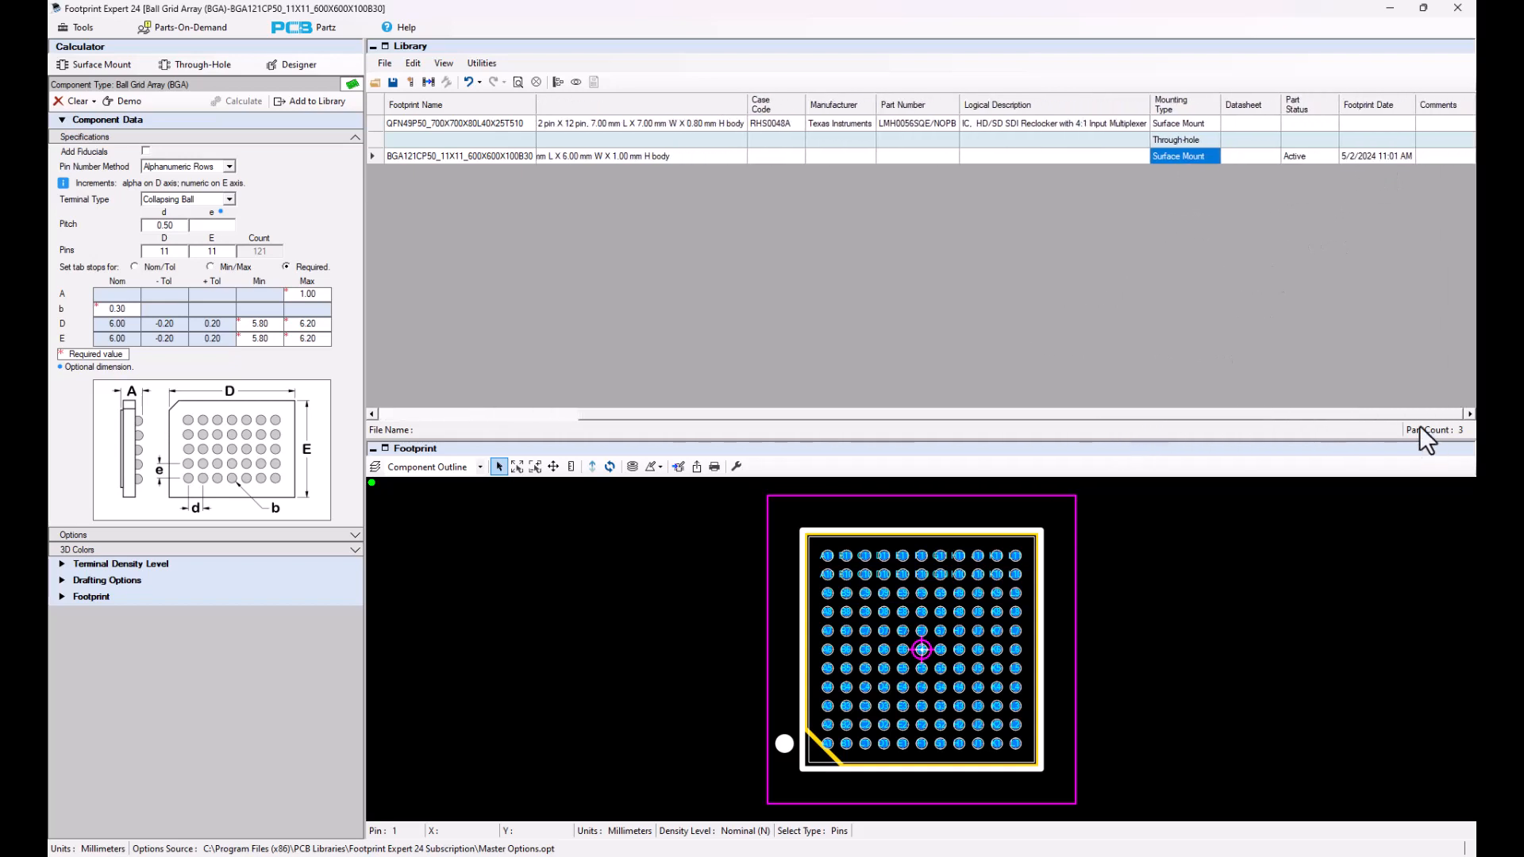
left_click(1360, 125)
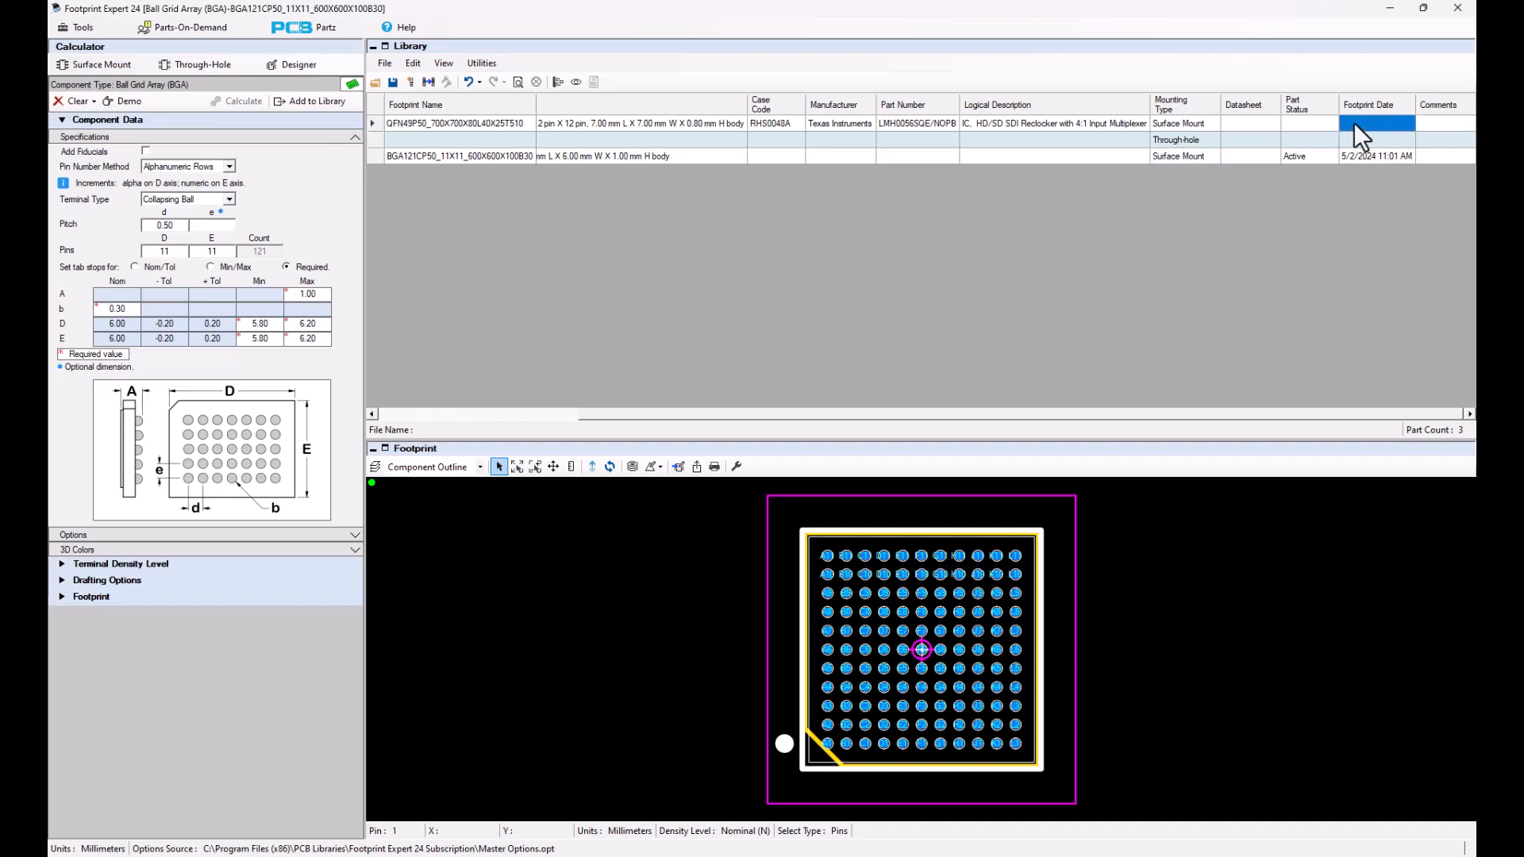
left_click(1355, 122)
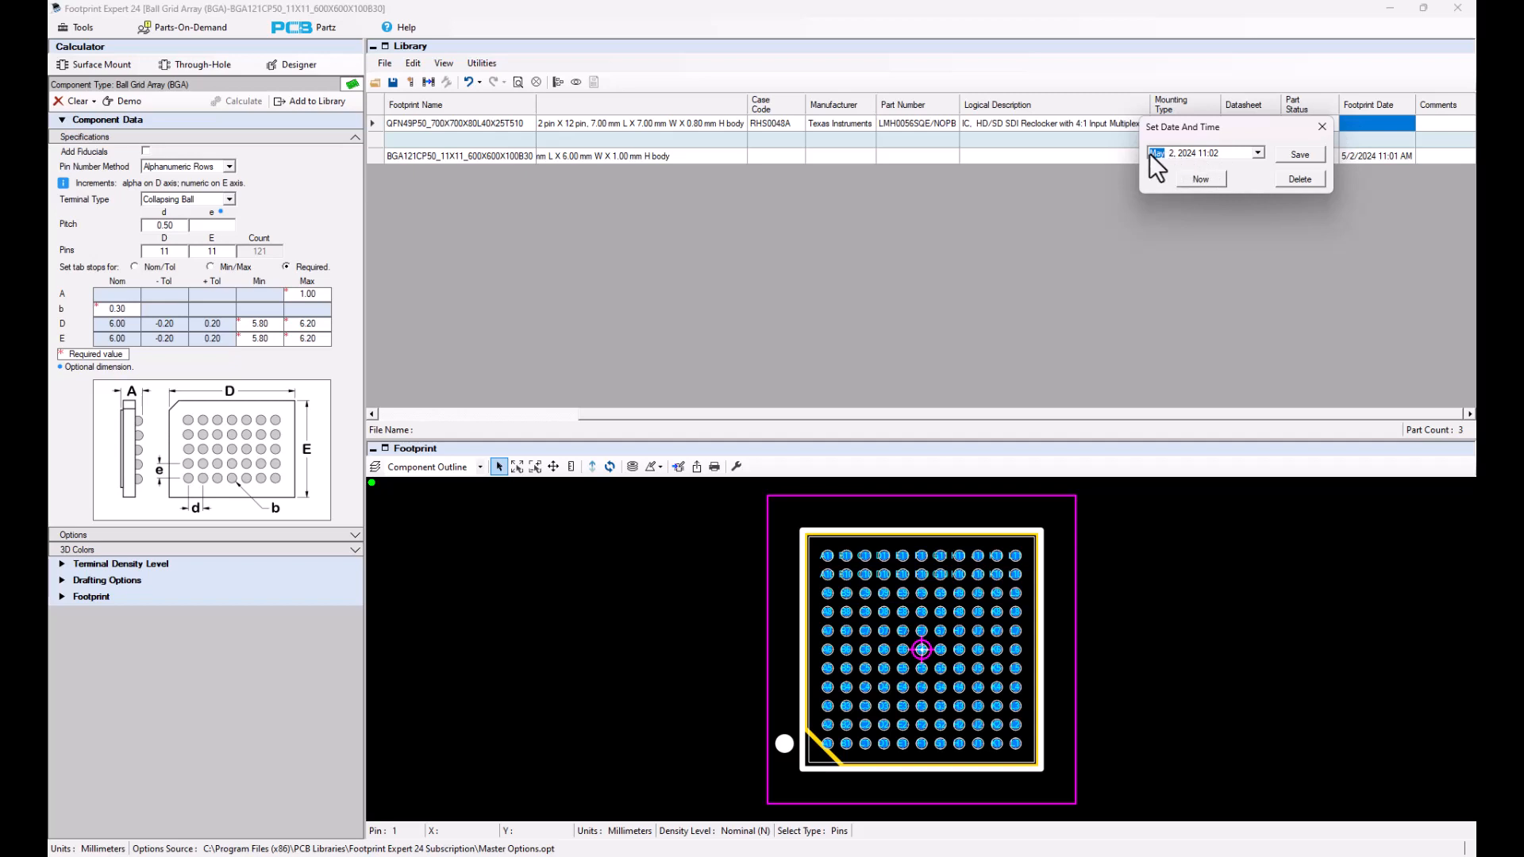
left_click(1208, 179)
left_click(1312, 155)
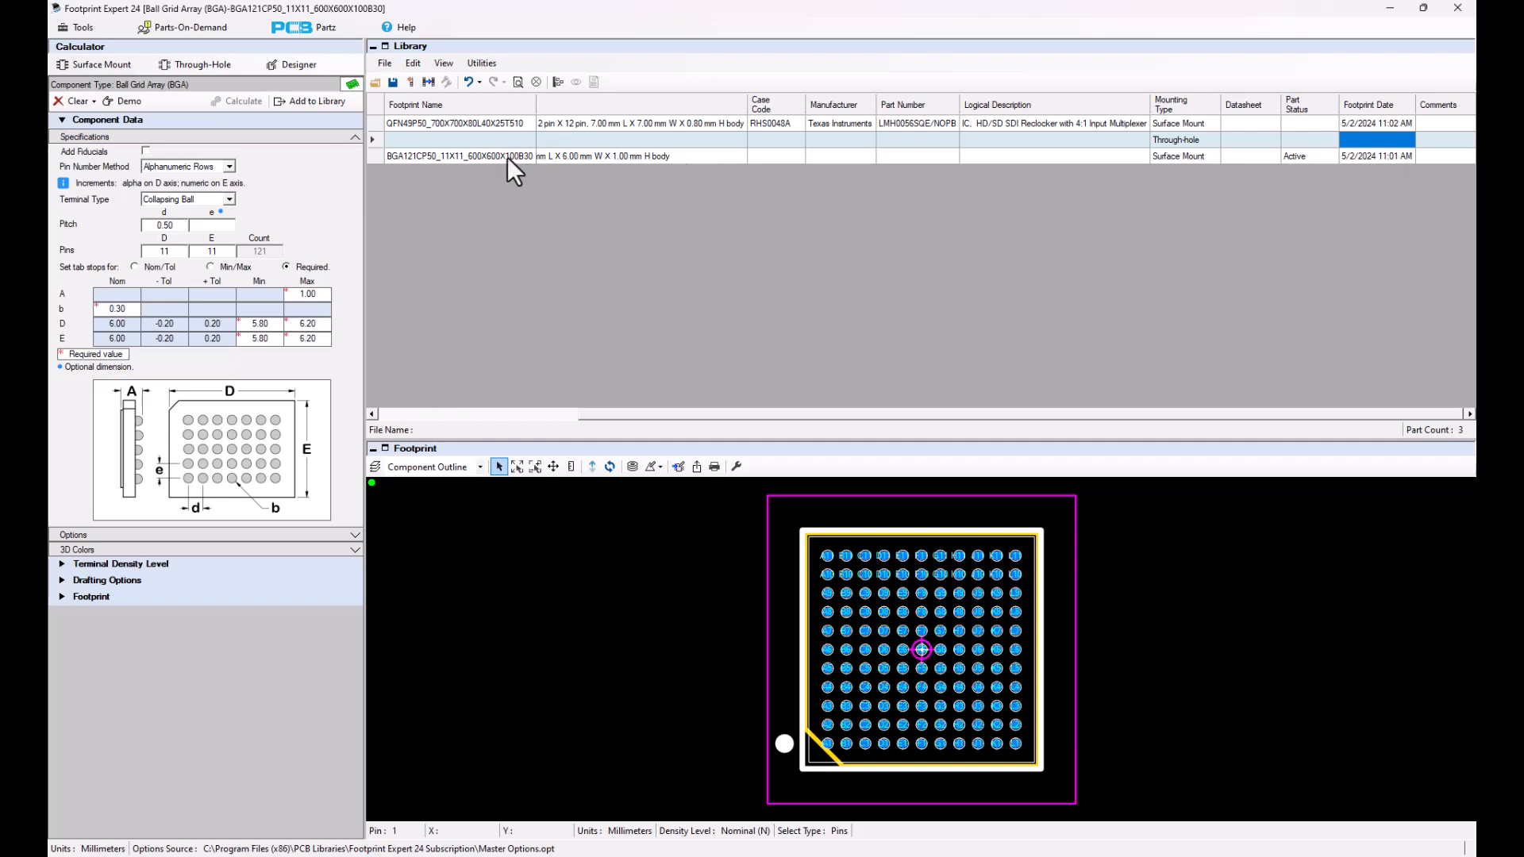
- Load the QFN part into the calculator and add it back to the library, updating its selected row
double_click(375, 119)
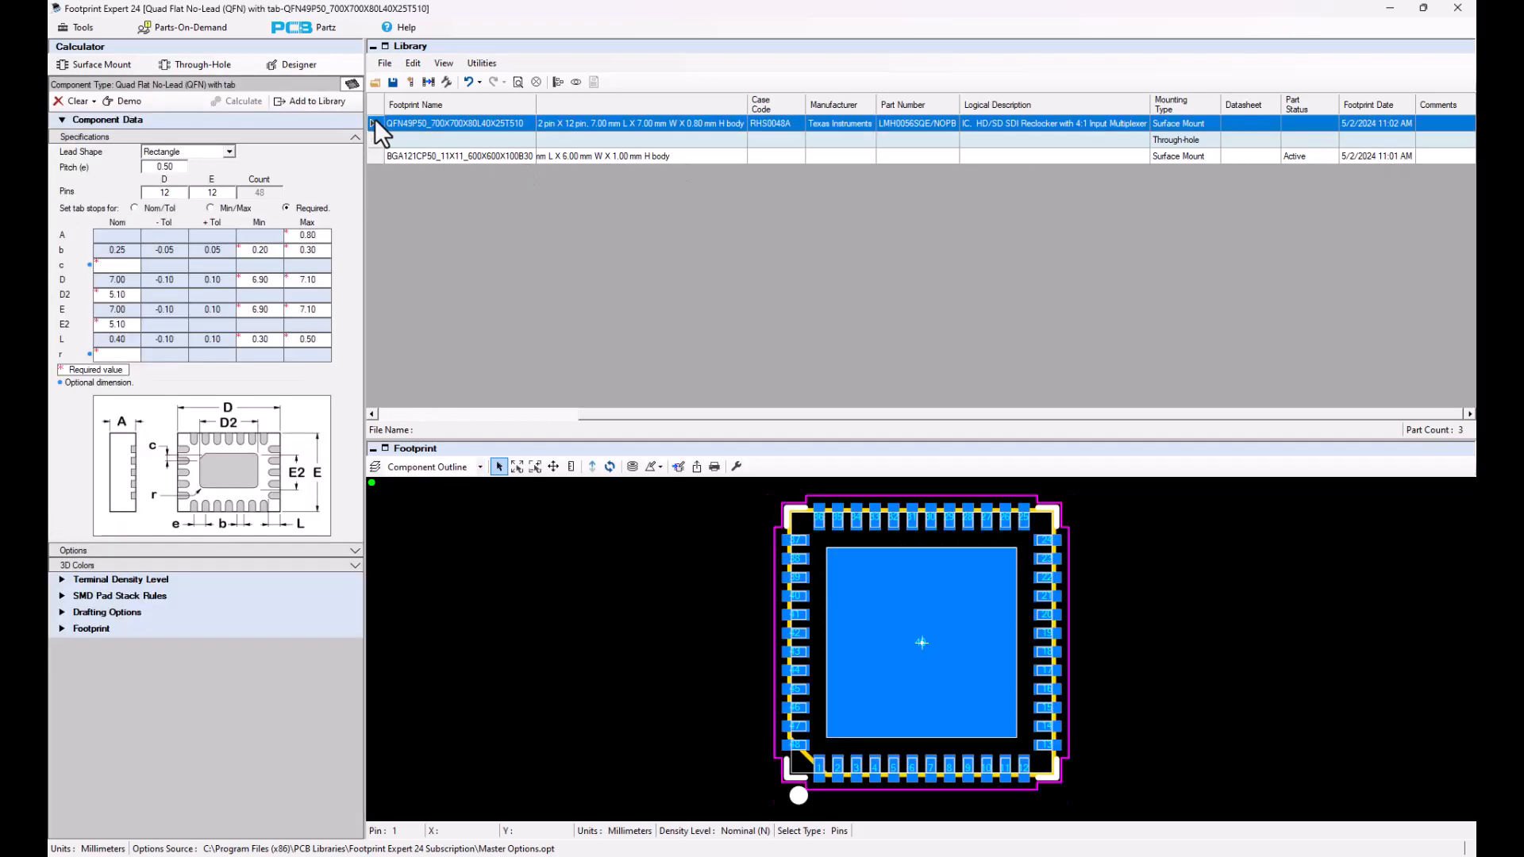
left_click(299, 98)
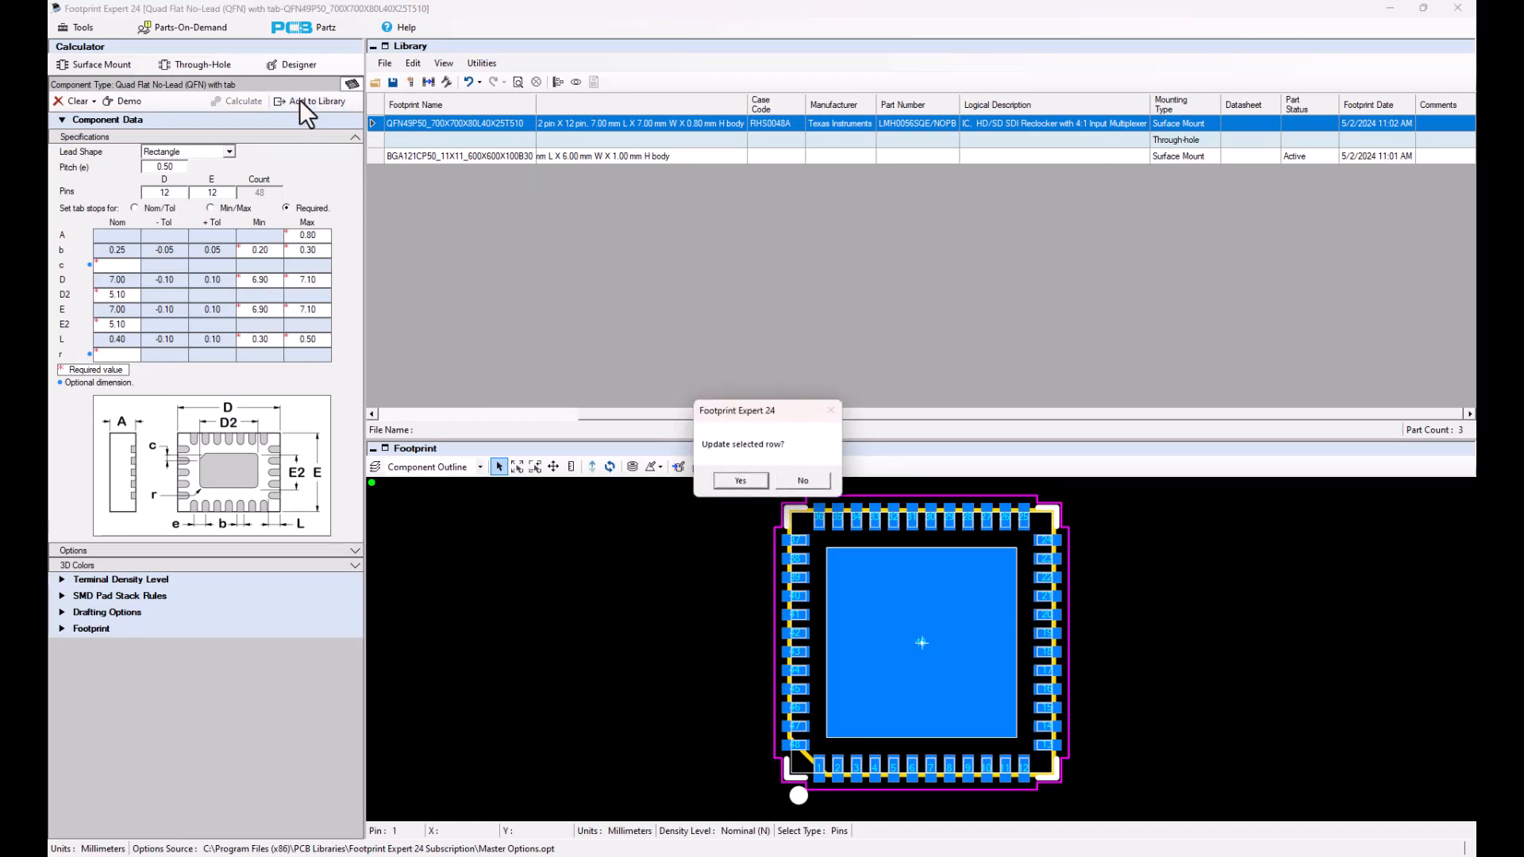
left_click(740, 480)
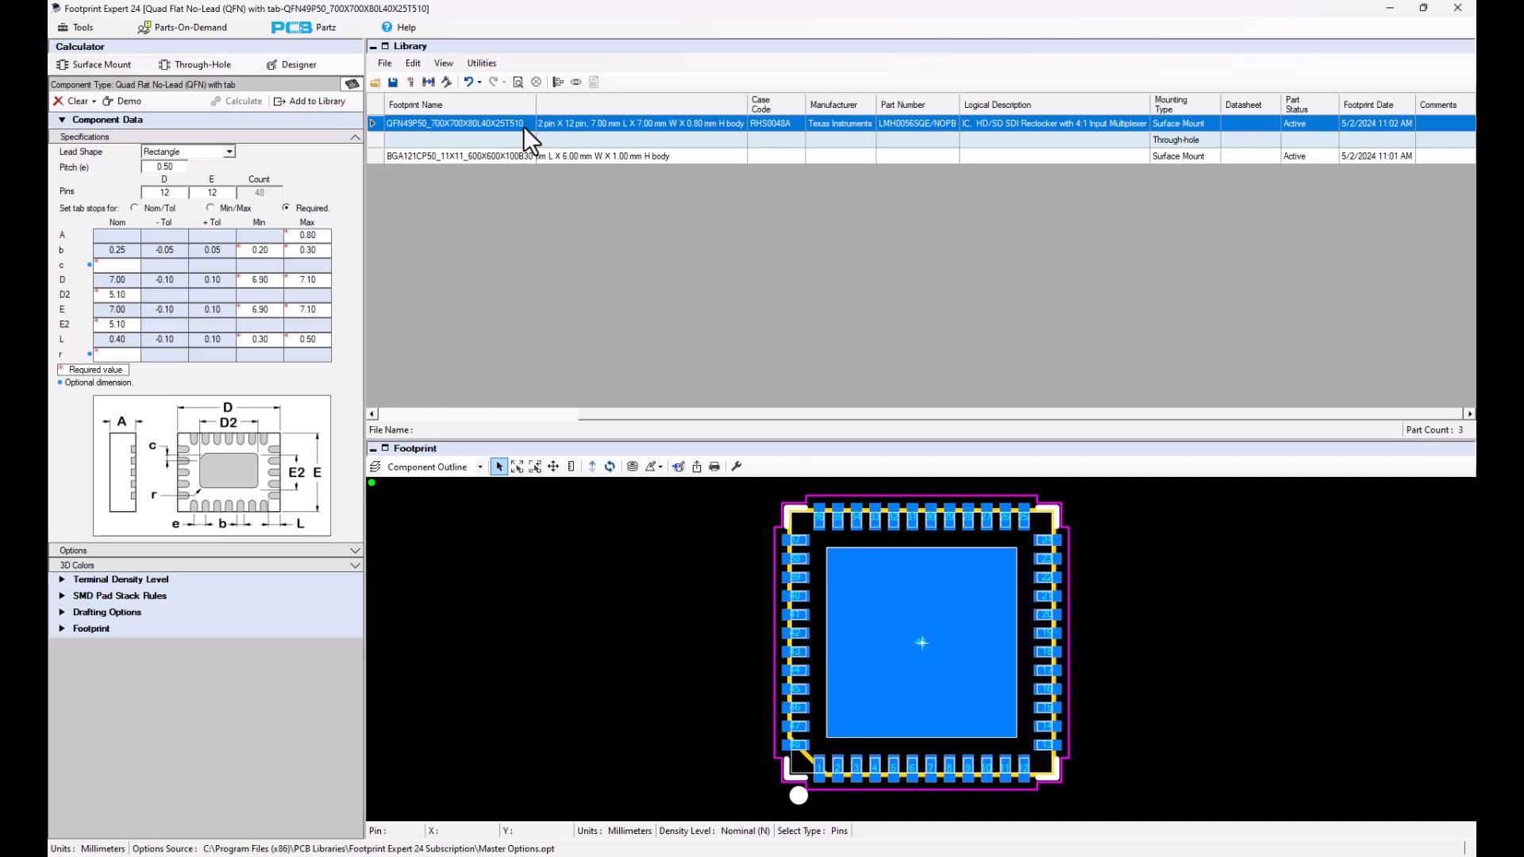
- Set the manufacturer of the Through-hole row to WAGO from the suggested manufacturer names
left_click(833, 141)
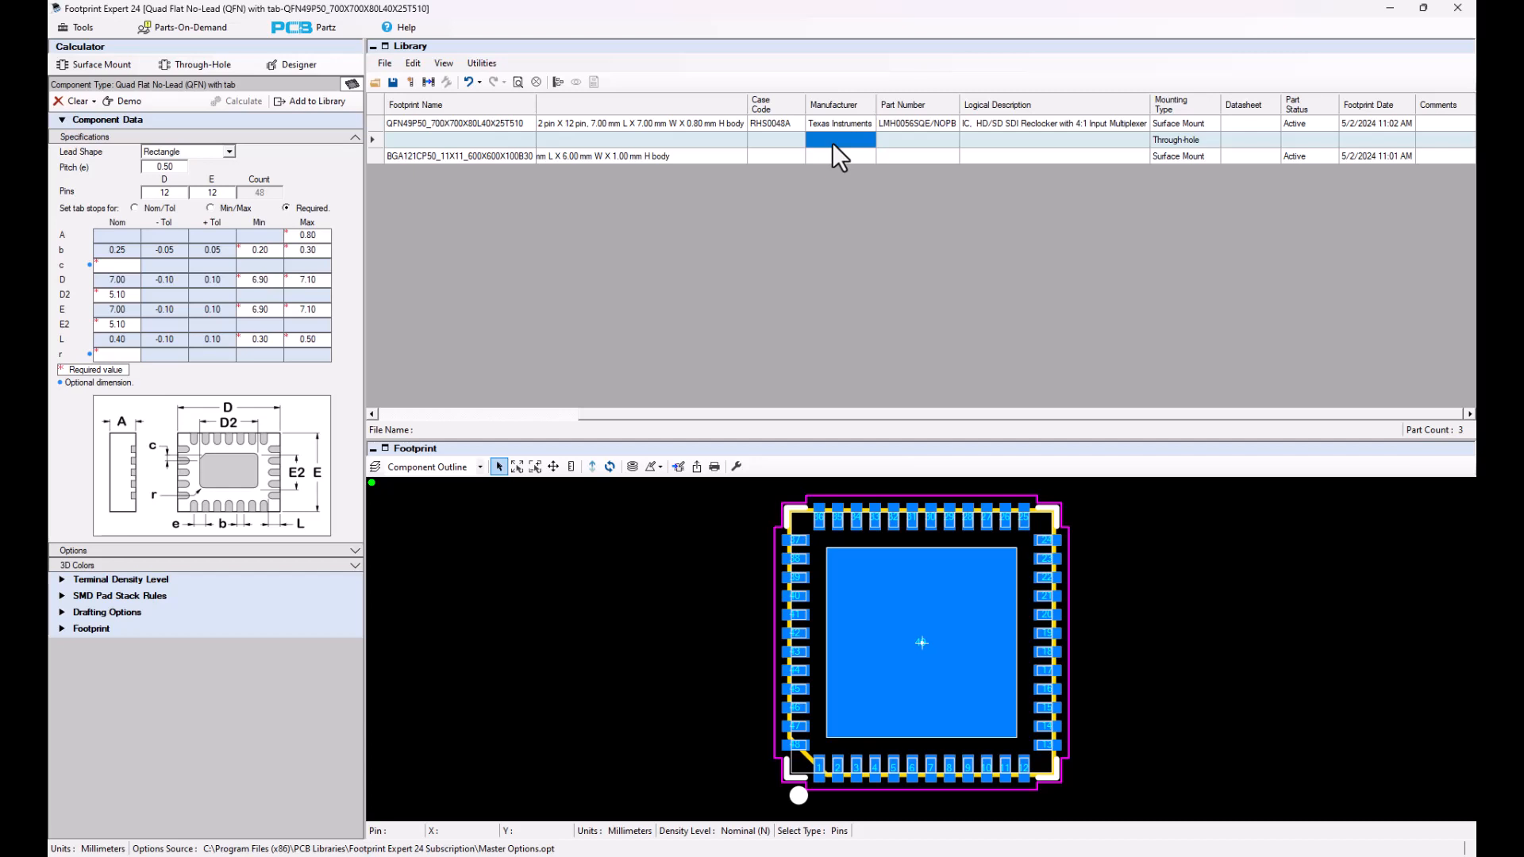
type("w")
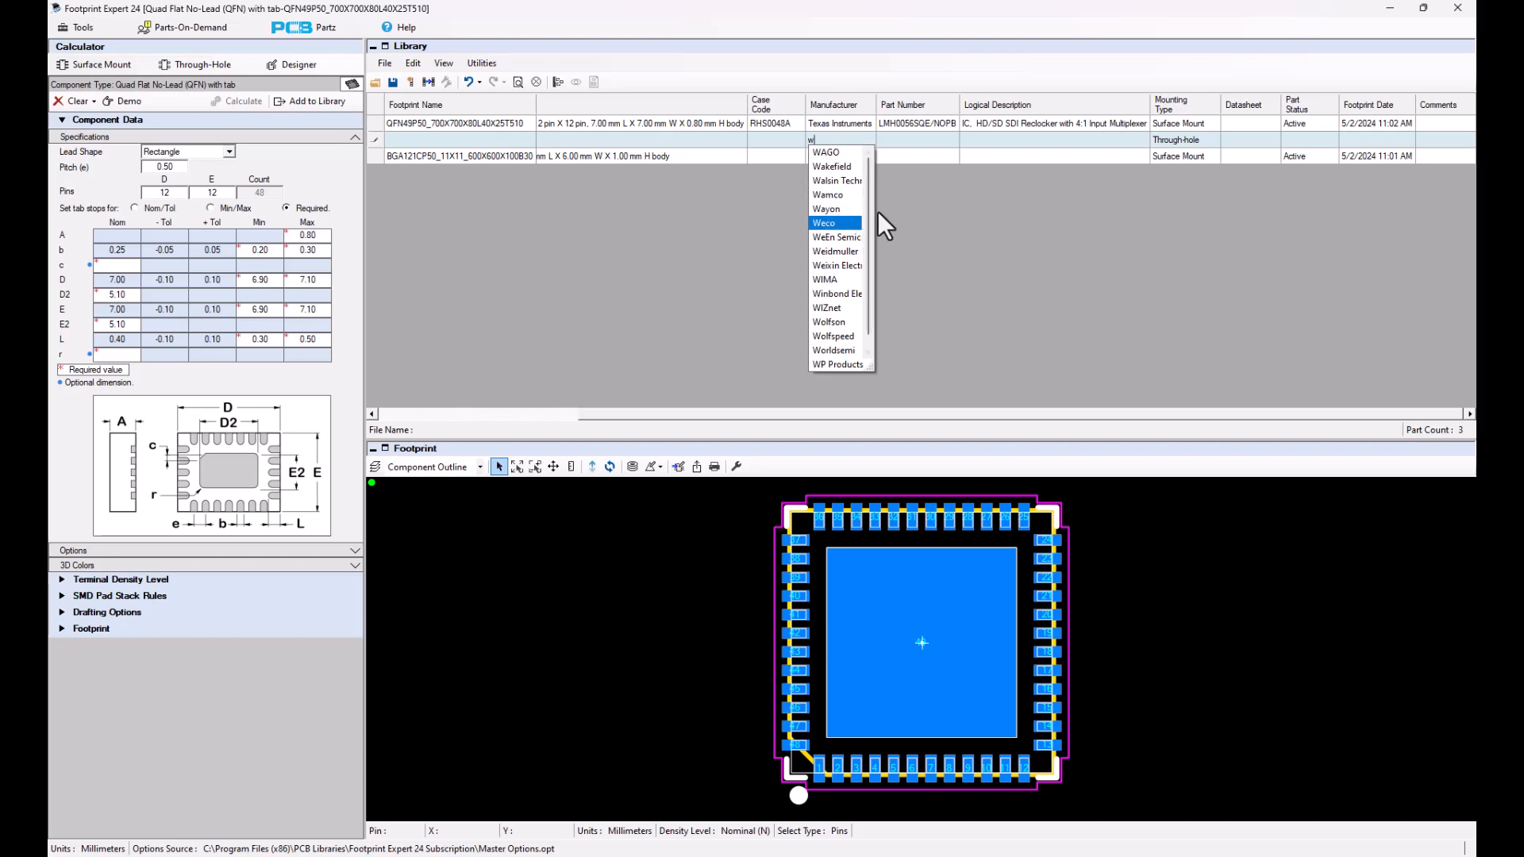
mouse_move(868, 211)
left_mouse_down()
mouse_move(870, 231)
mouse_move(872, 212)
left_mouse_up()
type("a")
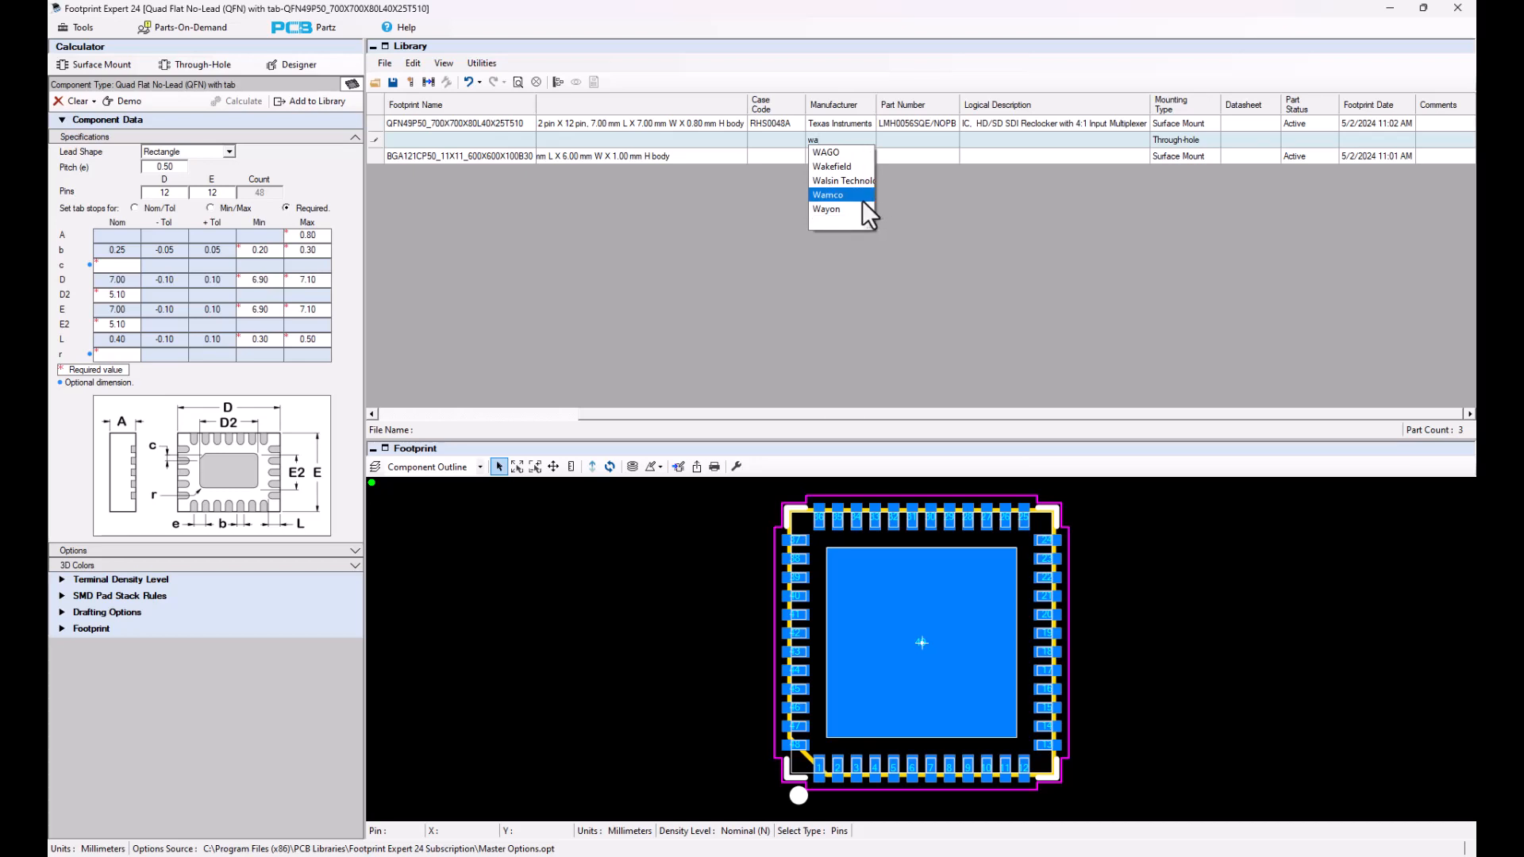
key("Return")
left_click(822, 154)
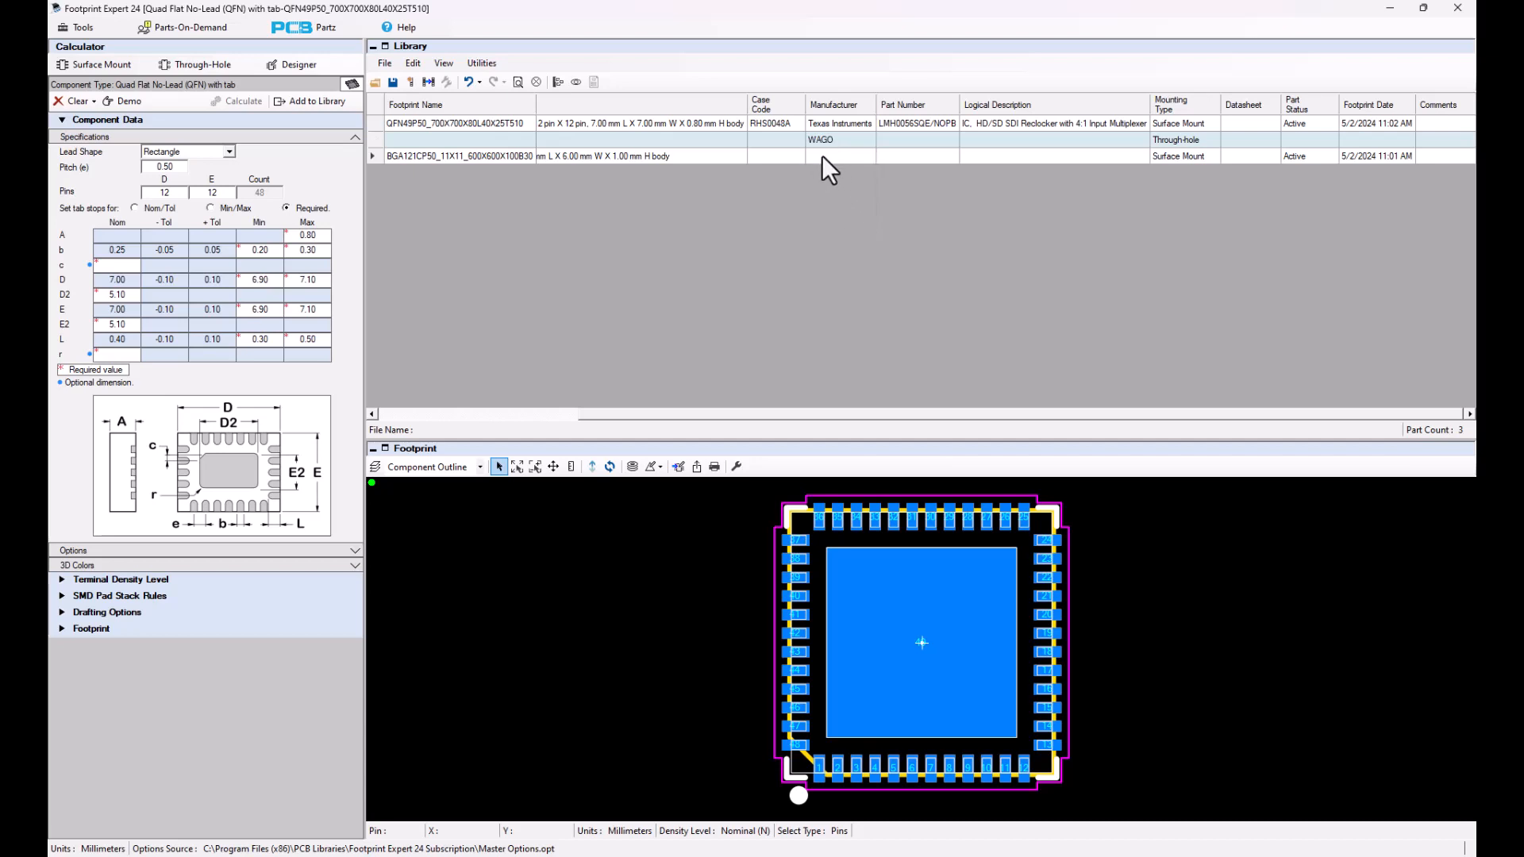
- Set the BGA part's manufacturer to Analog Devices from the suggested names
type("a")
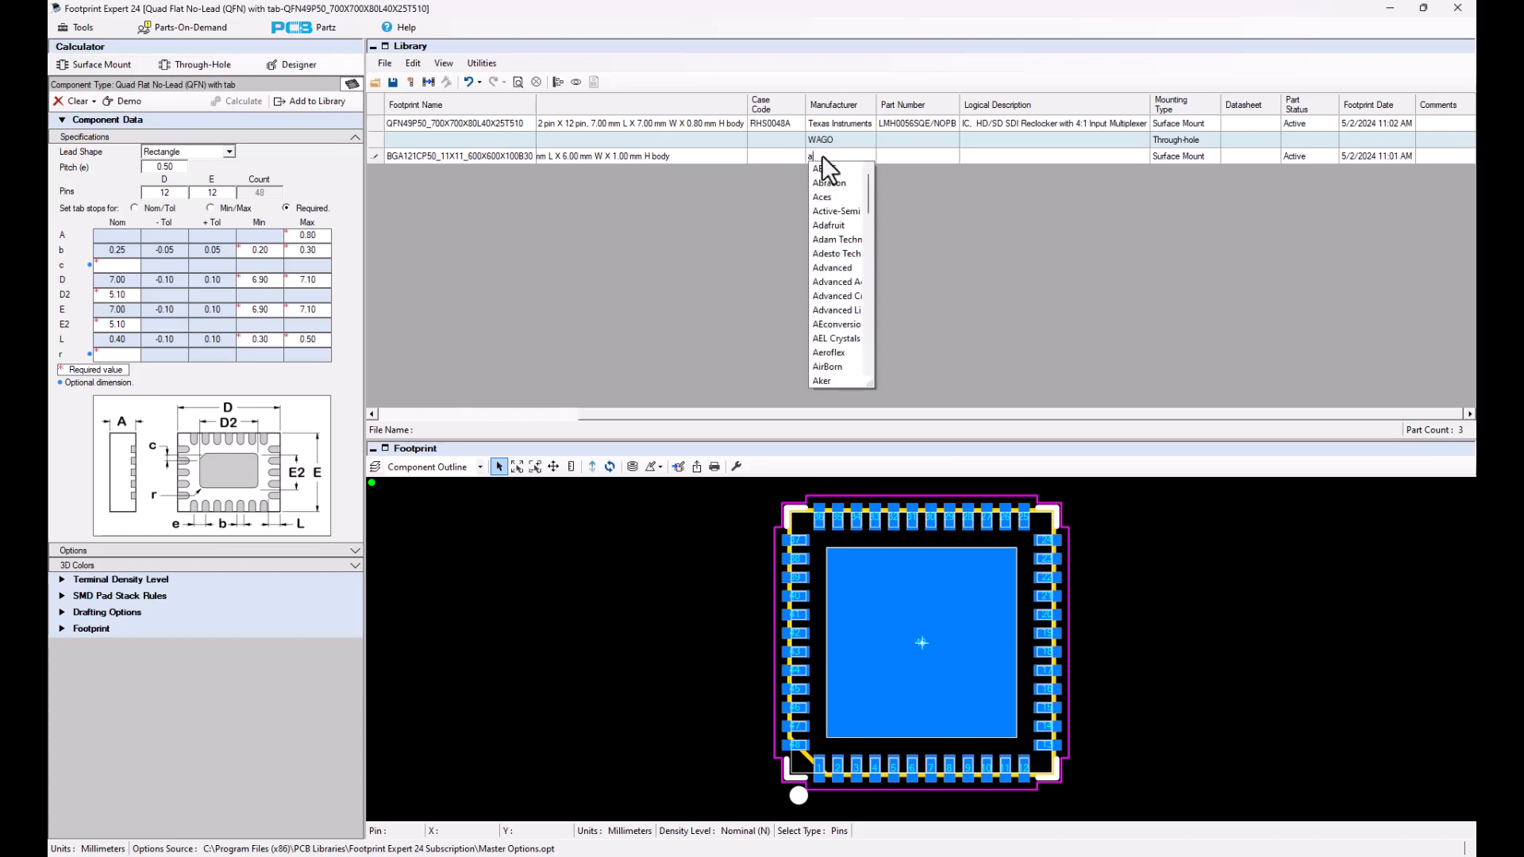
type("na")
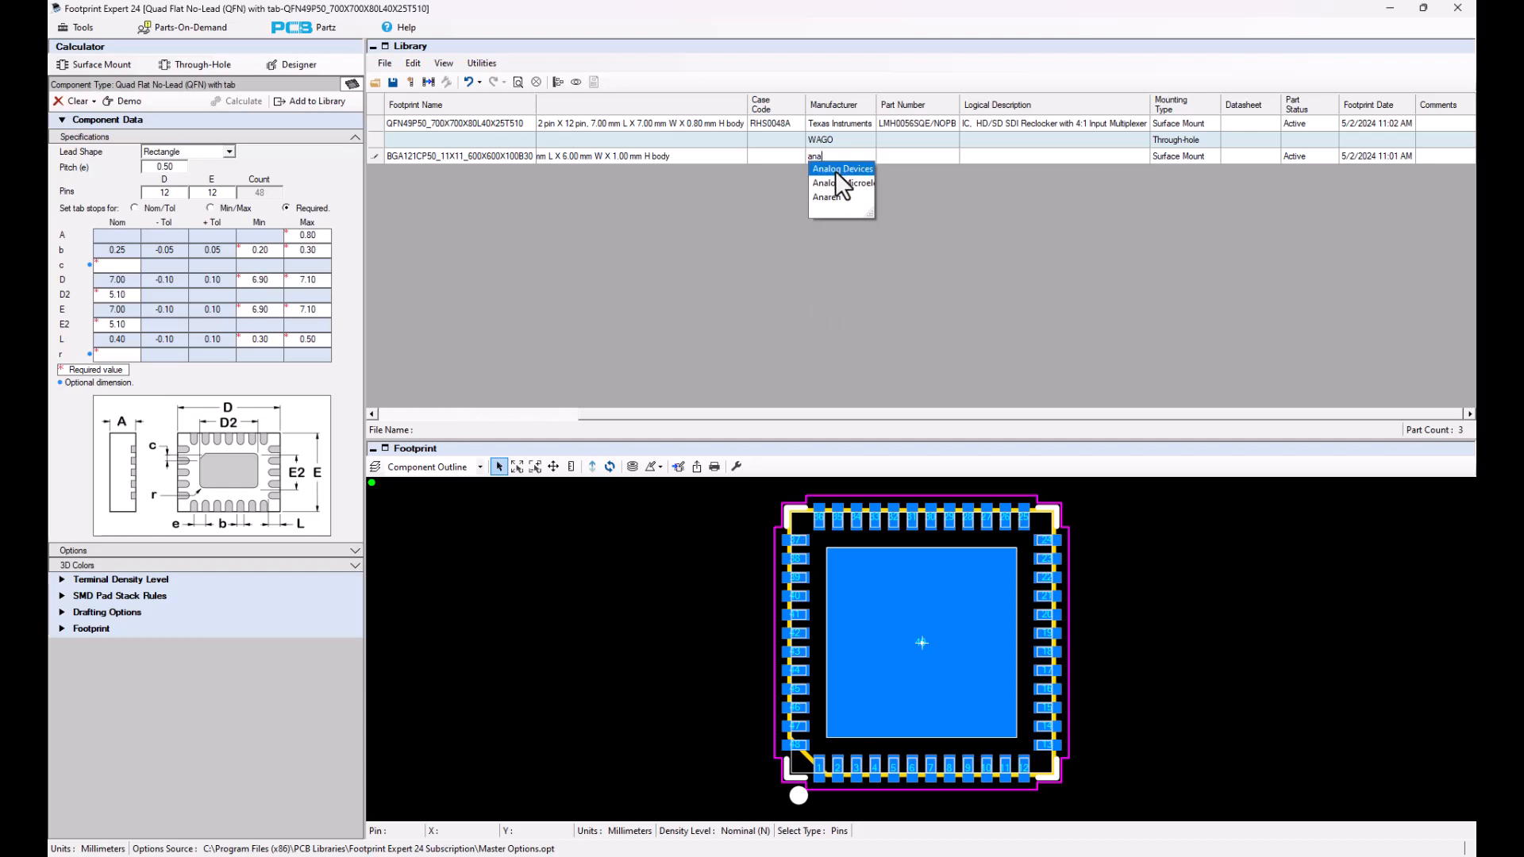
left_click(835, 169)
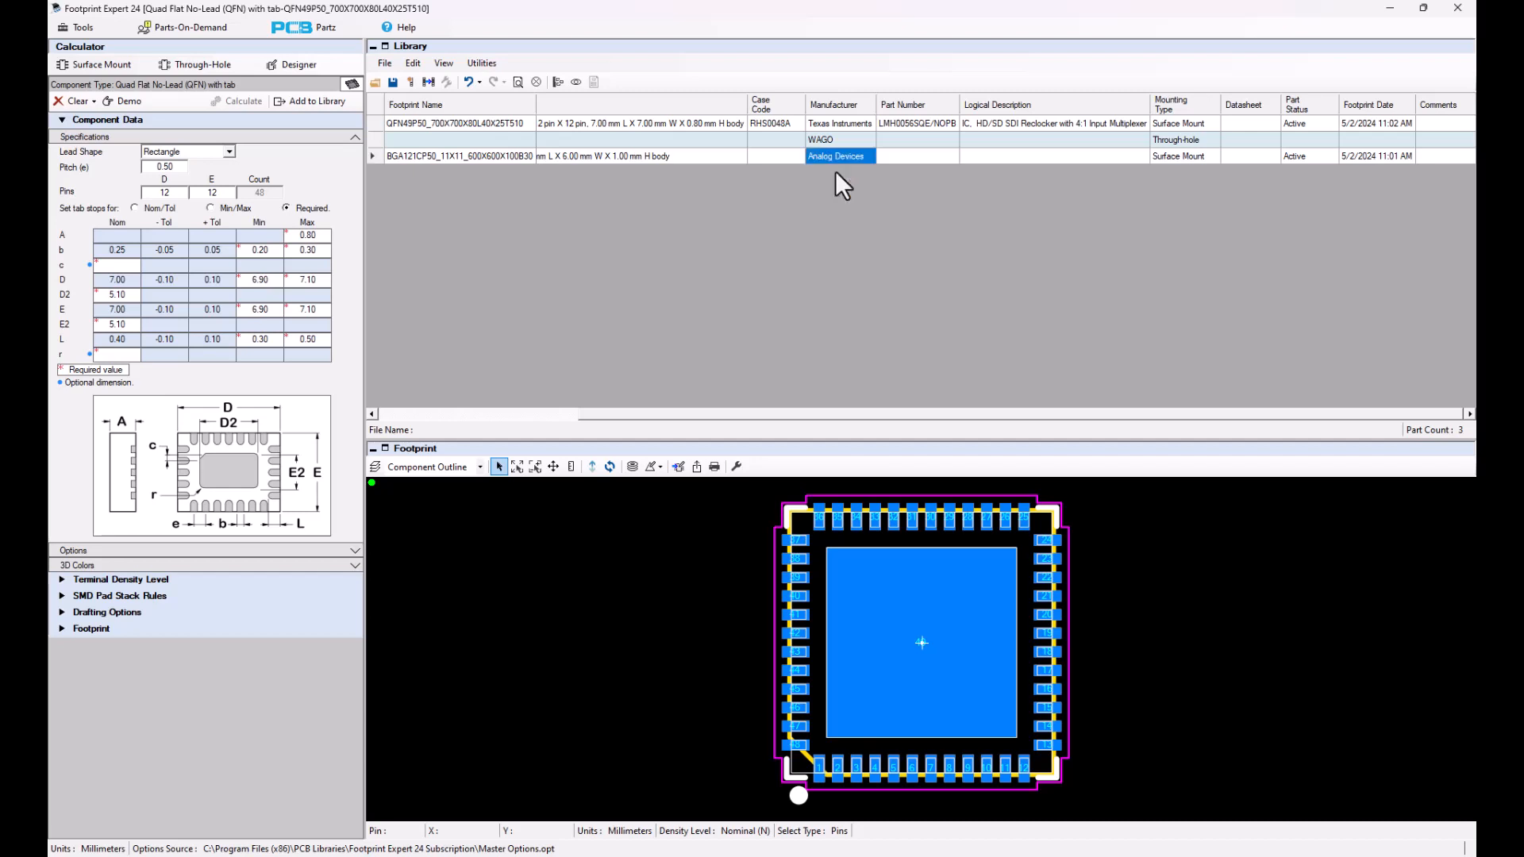